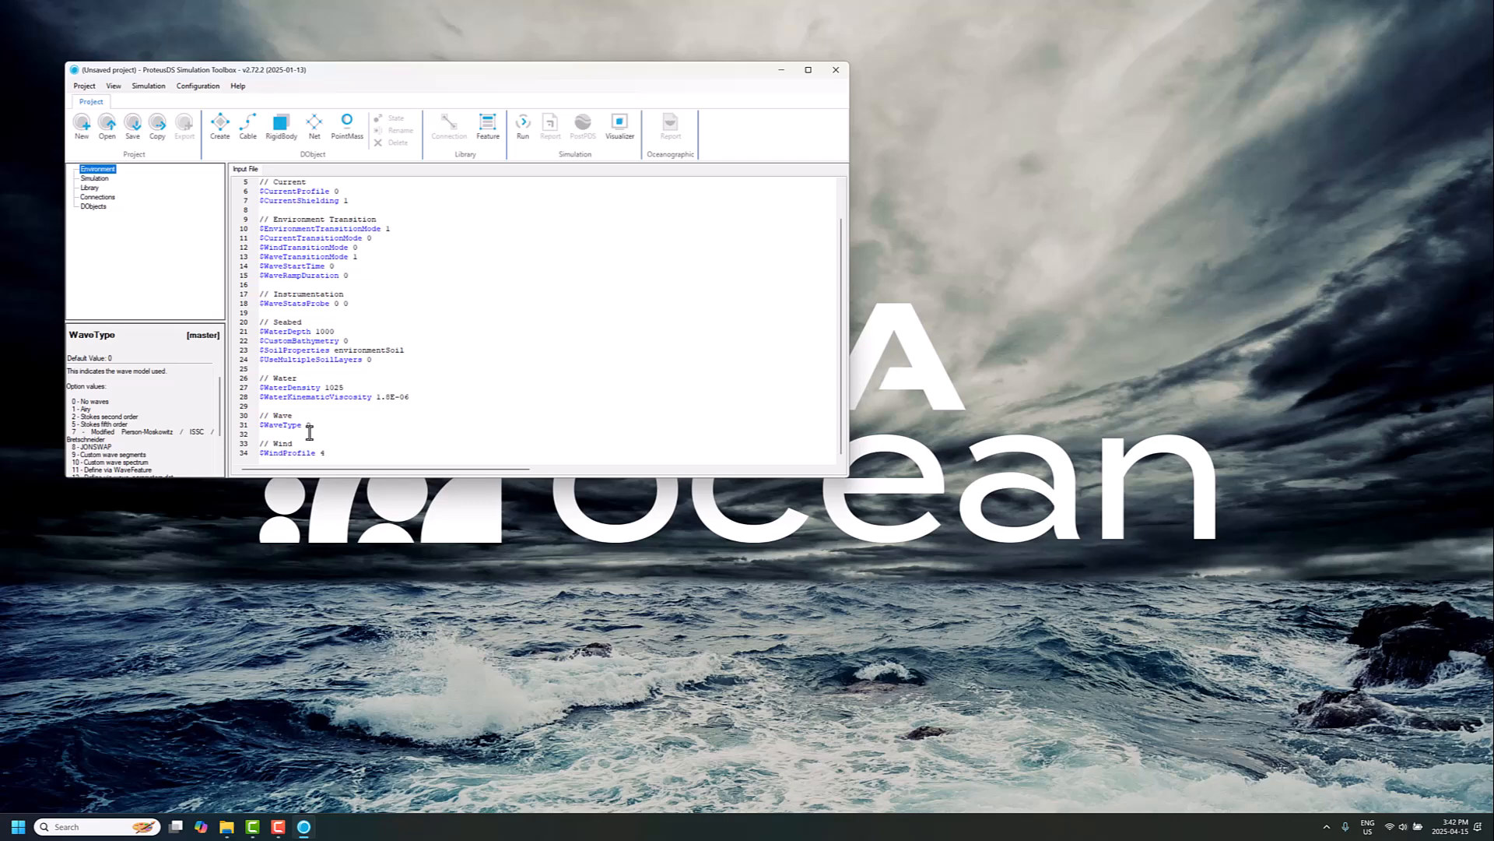
Step: Set the environment's WaveType to 11 so waves are defined via WaveFeature
scroll(126, 420, down, 3)
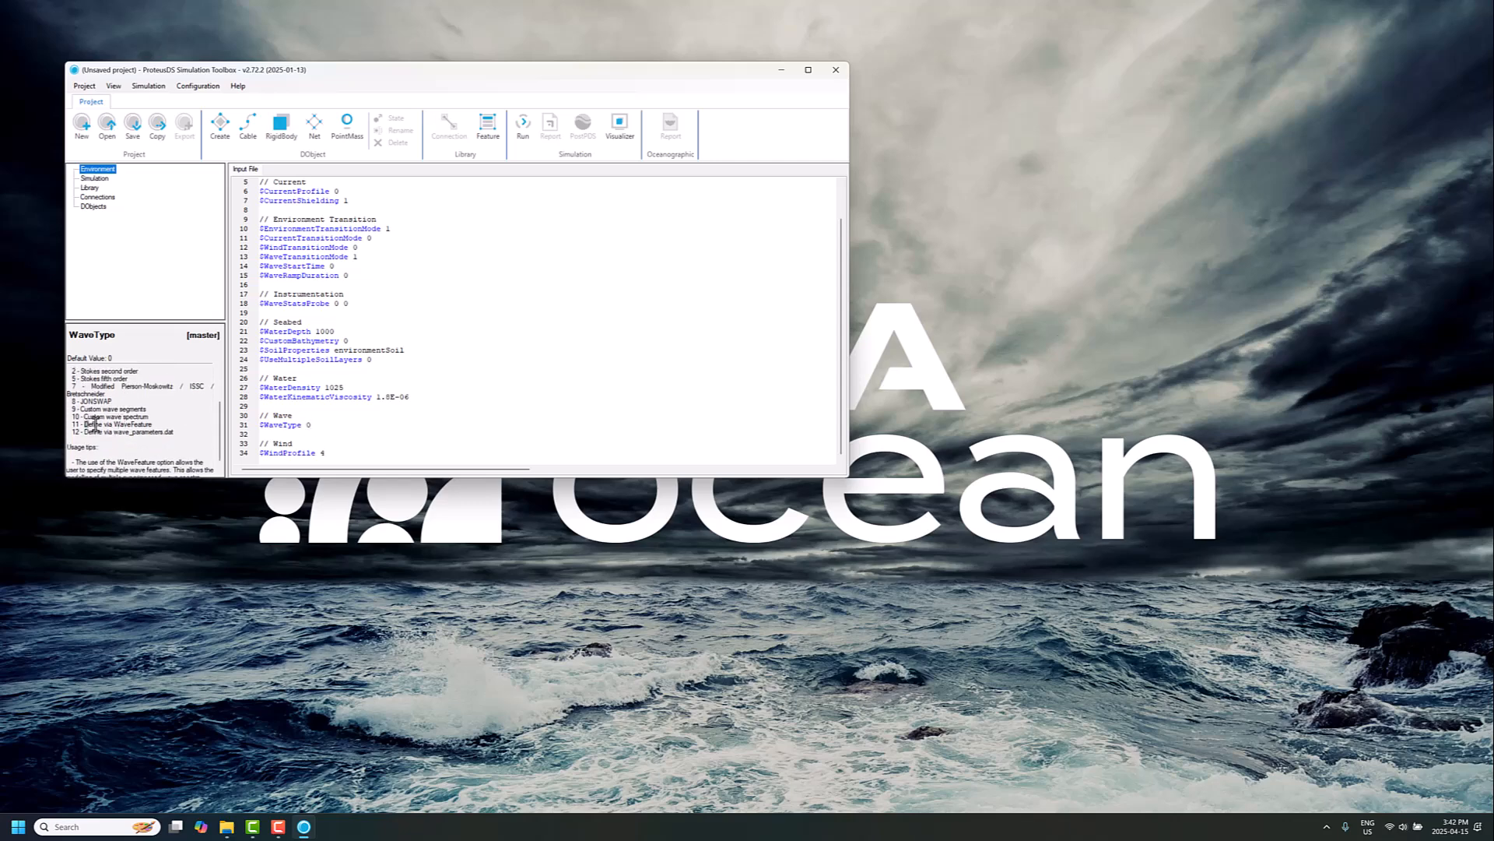
drag(84, 424, 316, 424)
click(331, 429)
key(BackSpace)
text(11)
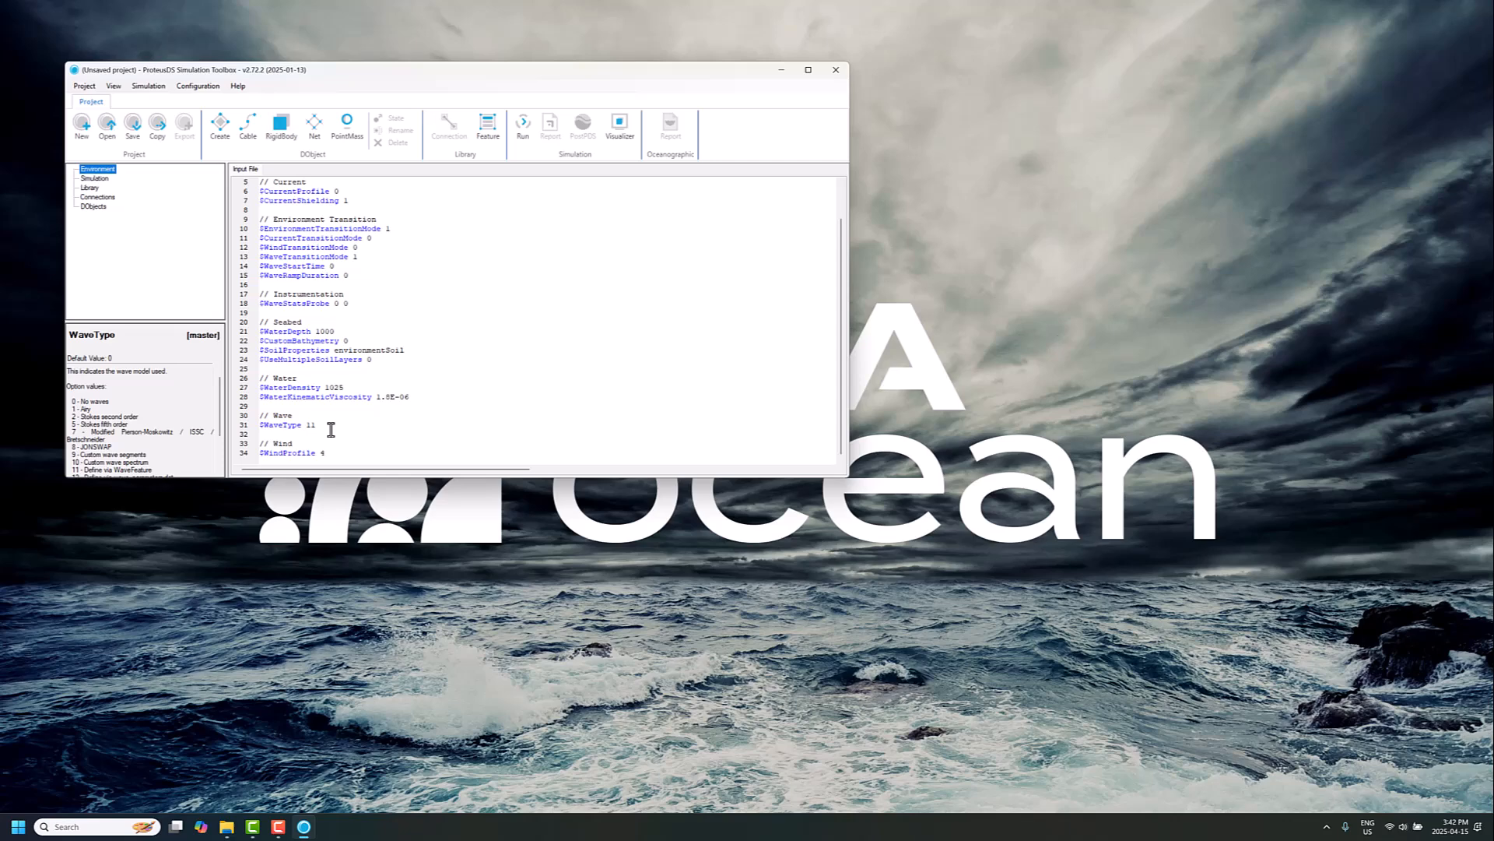
Step: Insert a WaveFeature follower property below WaveType and name it waveFeature_1
right_click(311, 425)
click(357, 458)
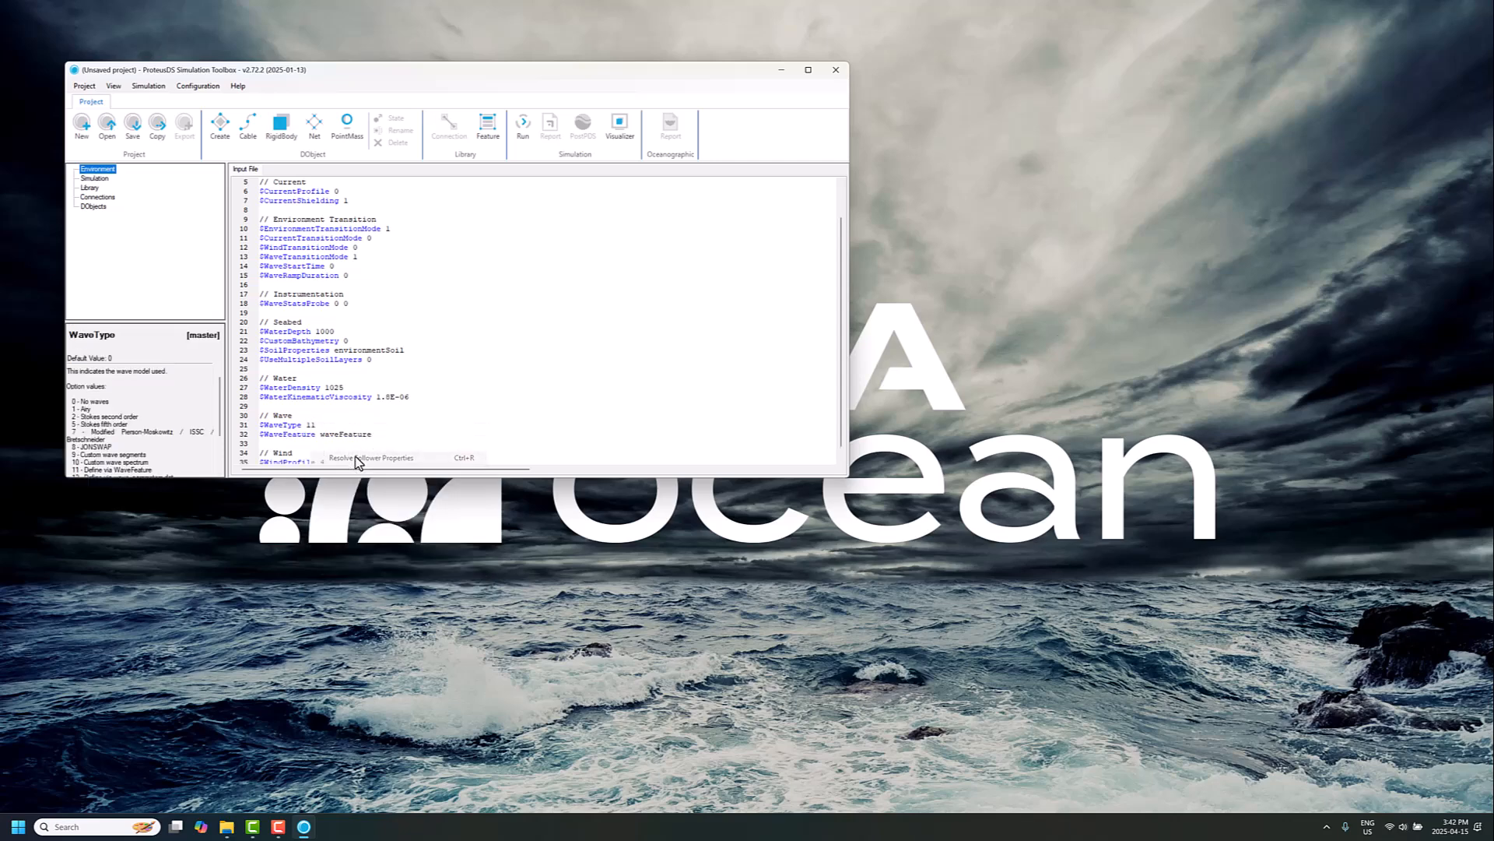
drag(376, 433, 324, 437)
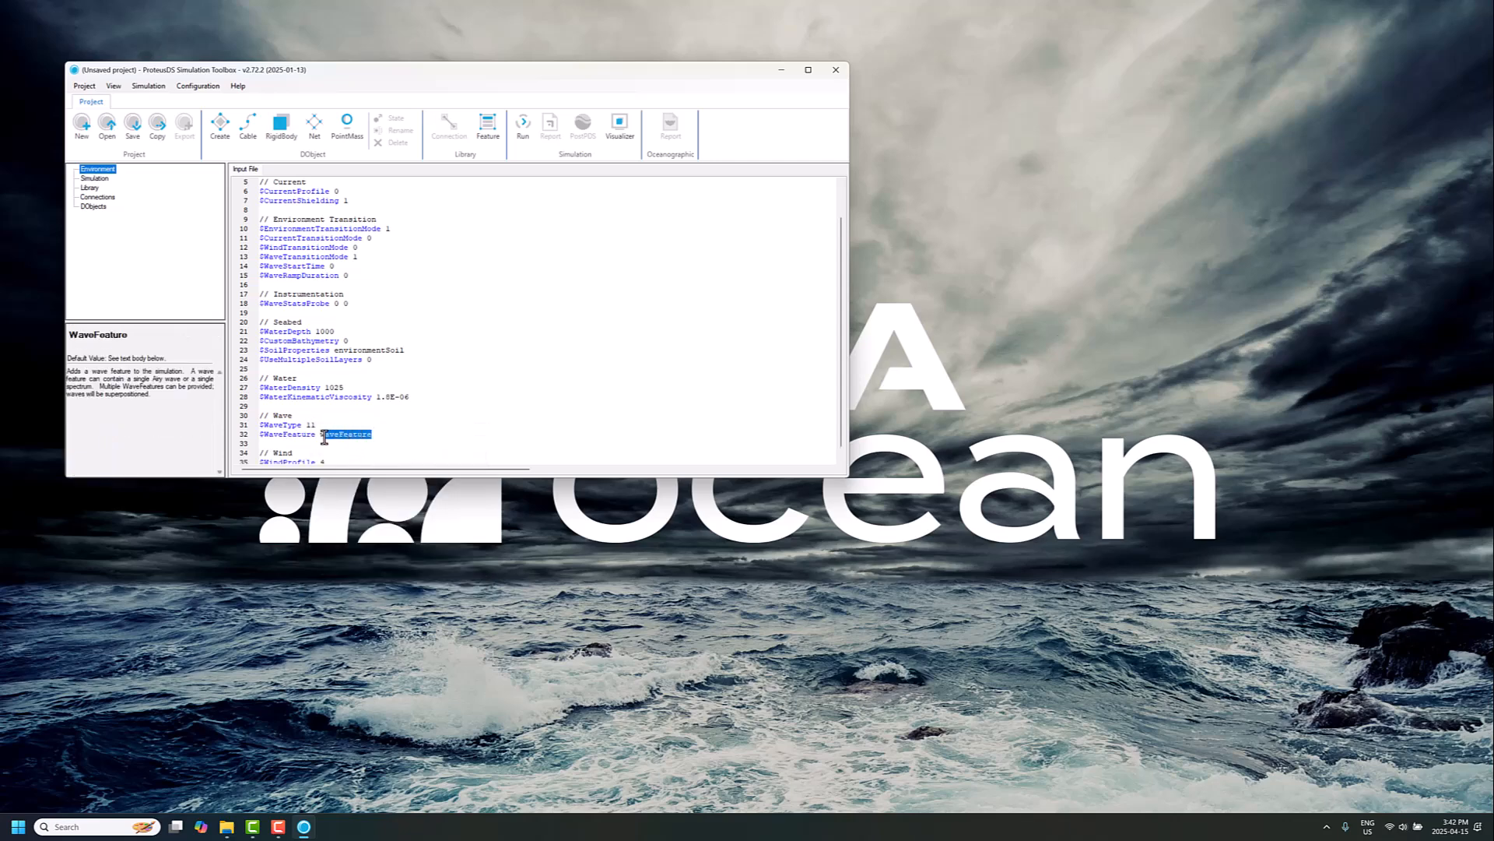
click(375, 434)
text(_1)
Step: Create the waveFeature_1 library feature from its feature definition
right_click(346, 441)
click(386, 450)
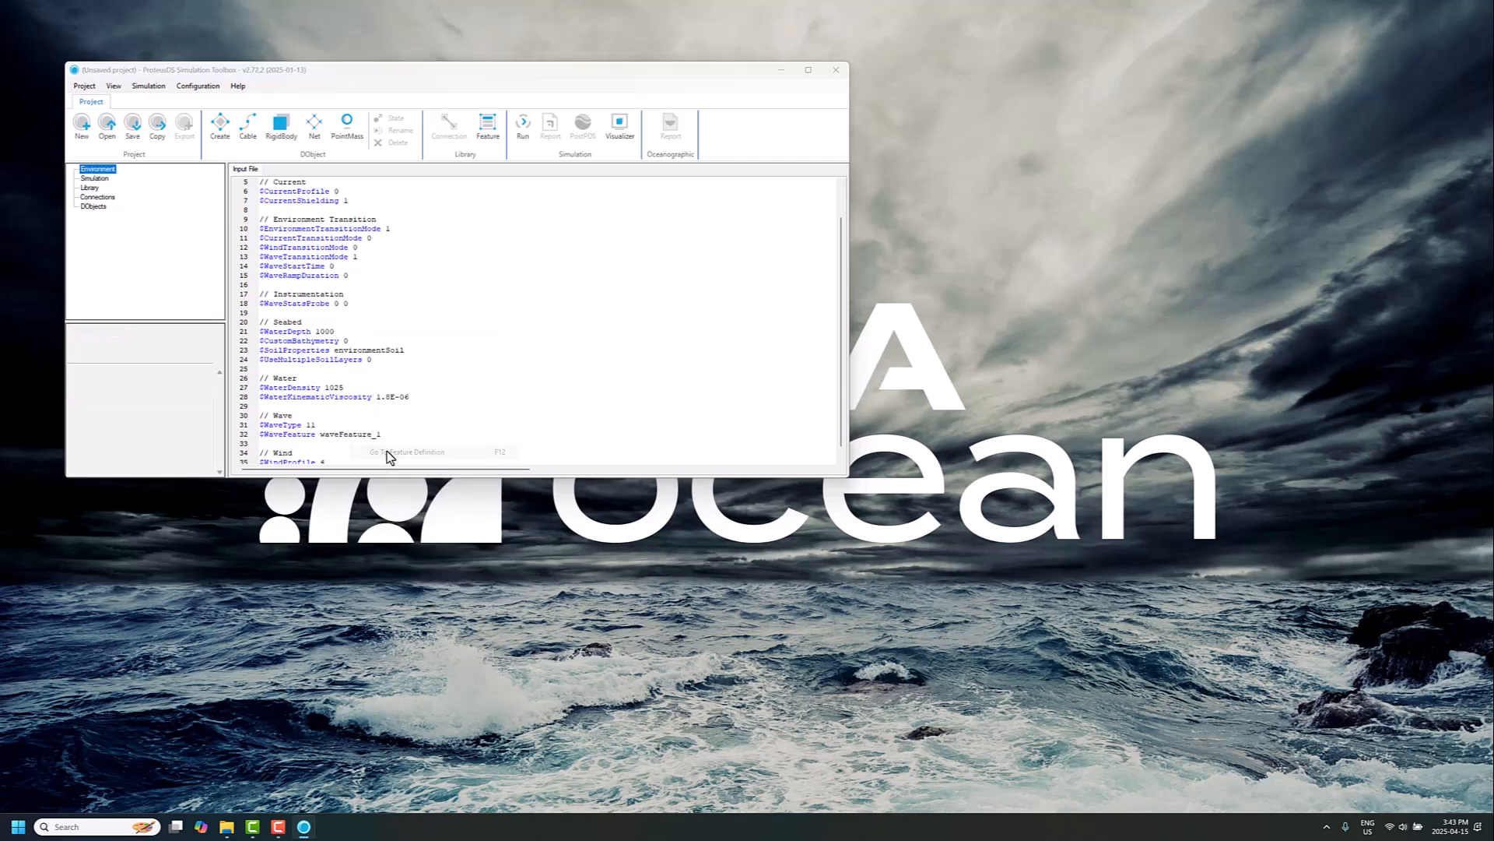
click(553, 337)
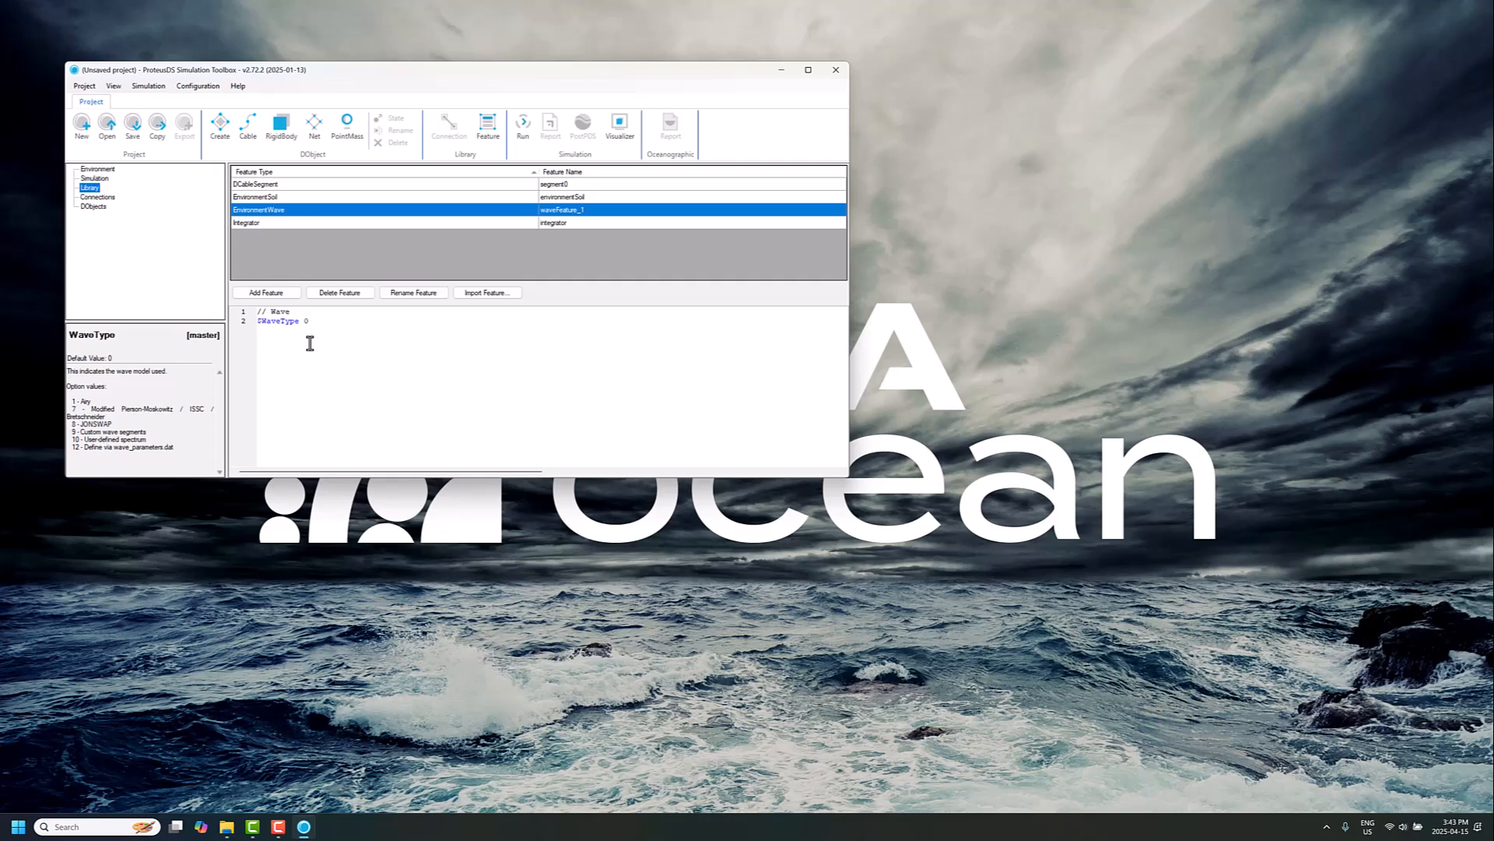
Step: Set waveFeature_1's WaveType to 8 and insert its allowable follower properties
text(8)
right_click(308, 321)
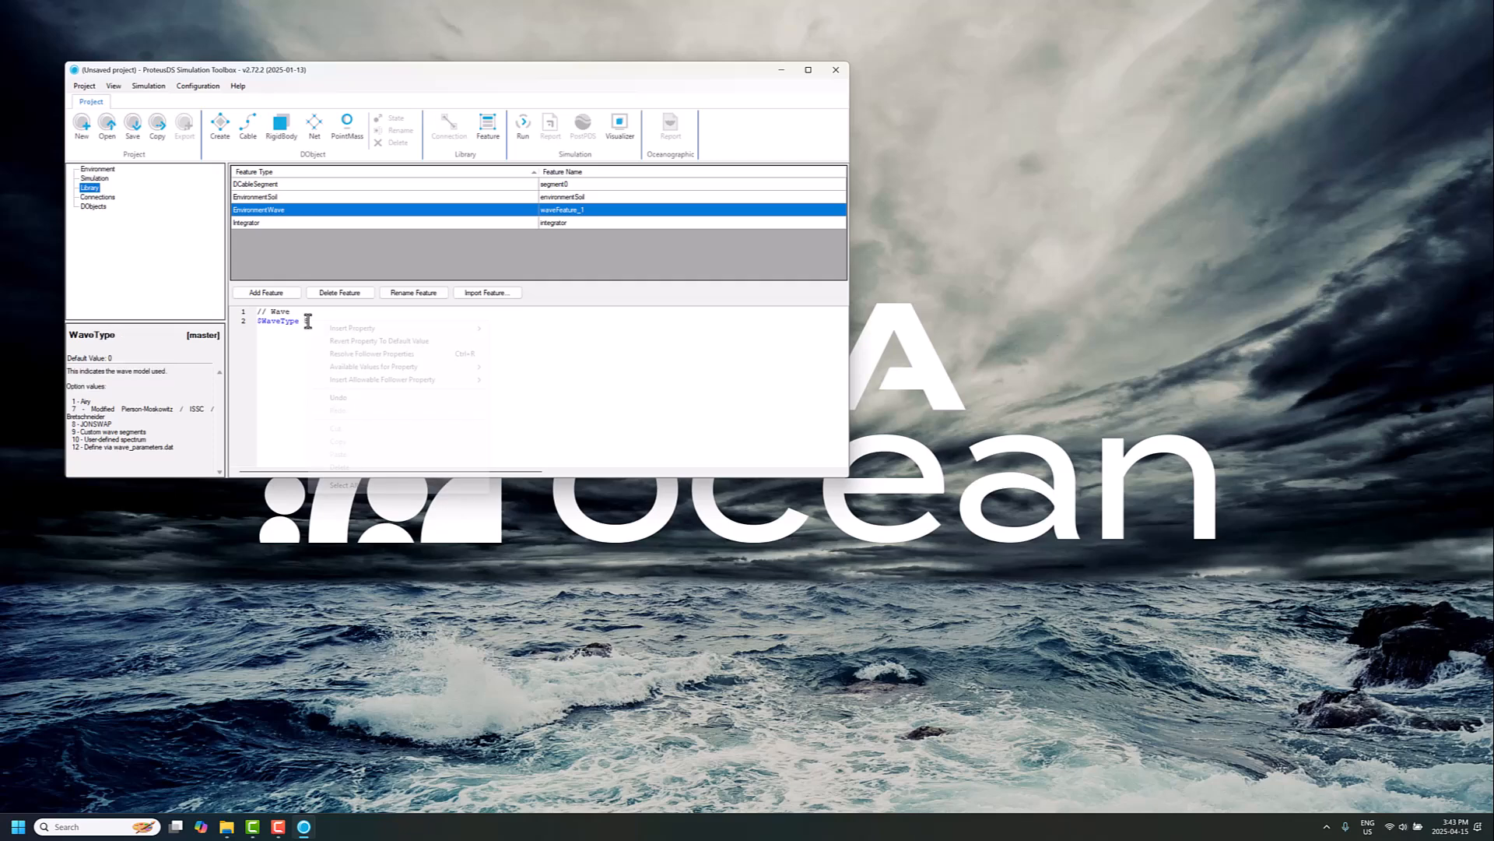
click(346, 354)
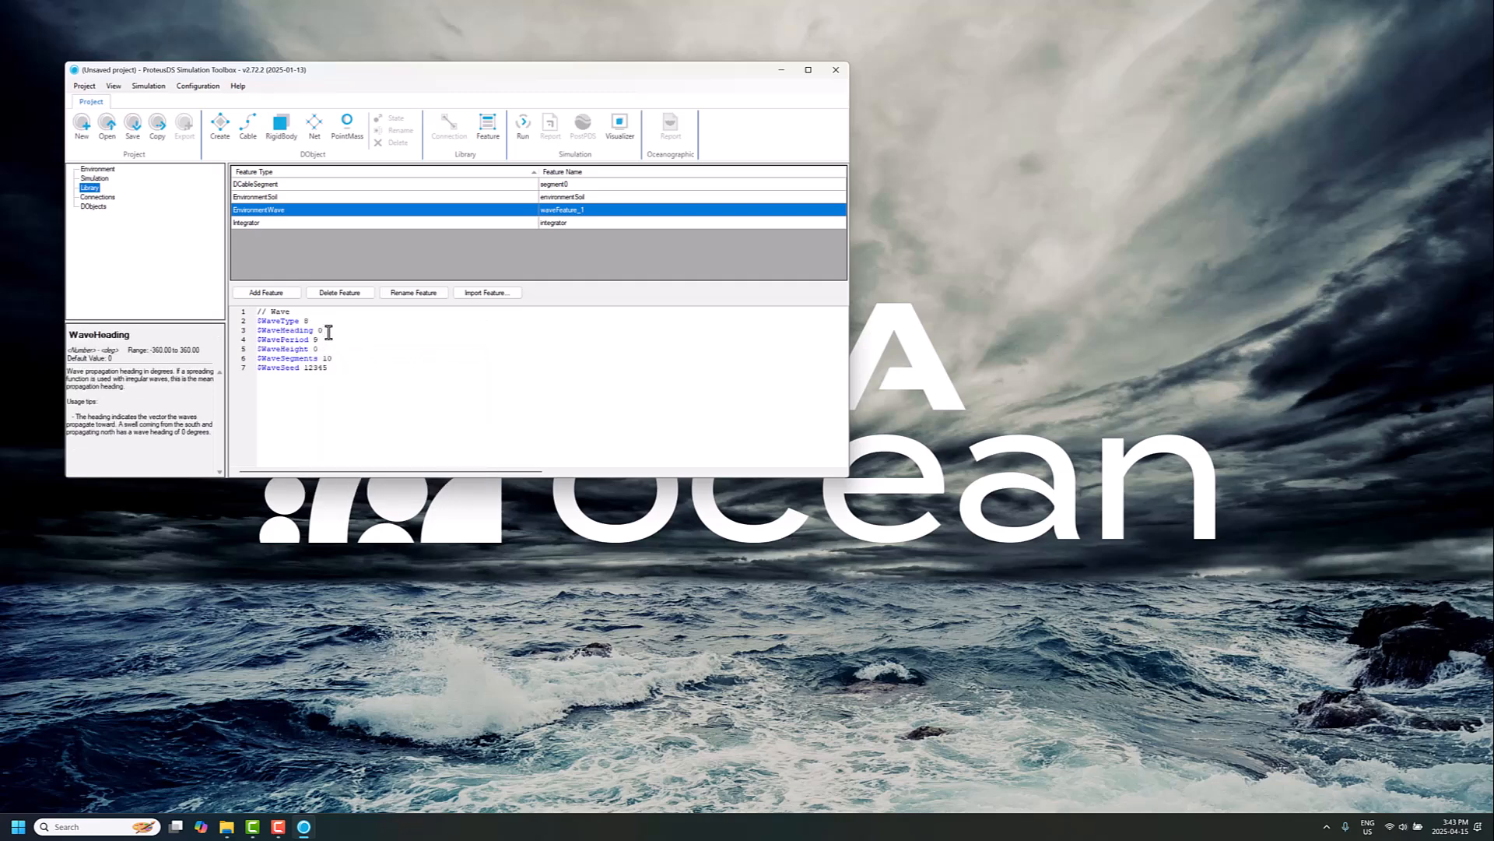
Step: Set waveFeature_1's wave height to 5
key(Down)
key(Down)
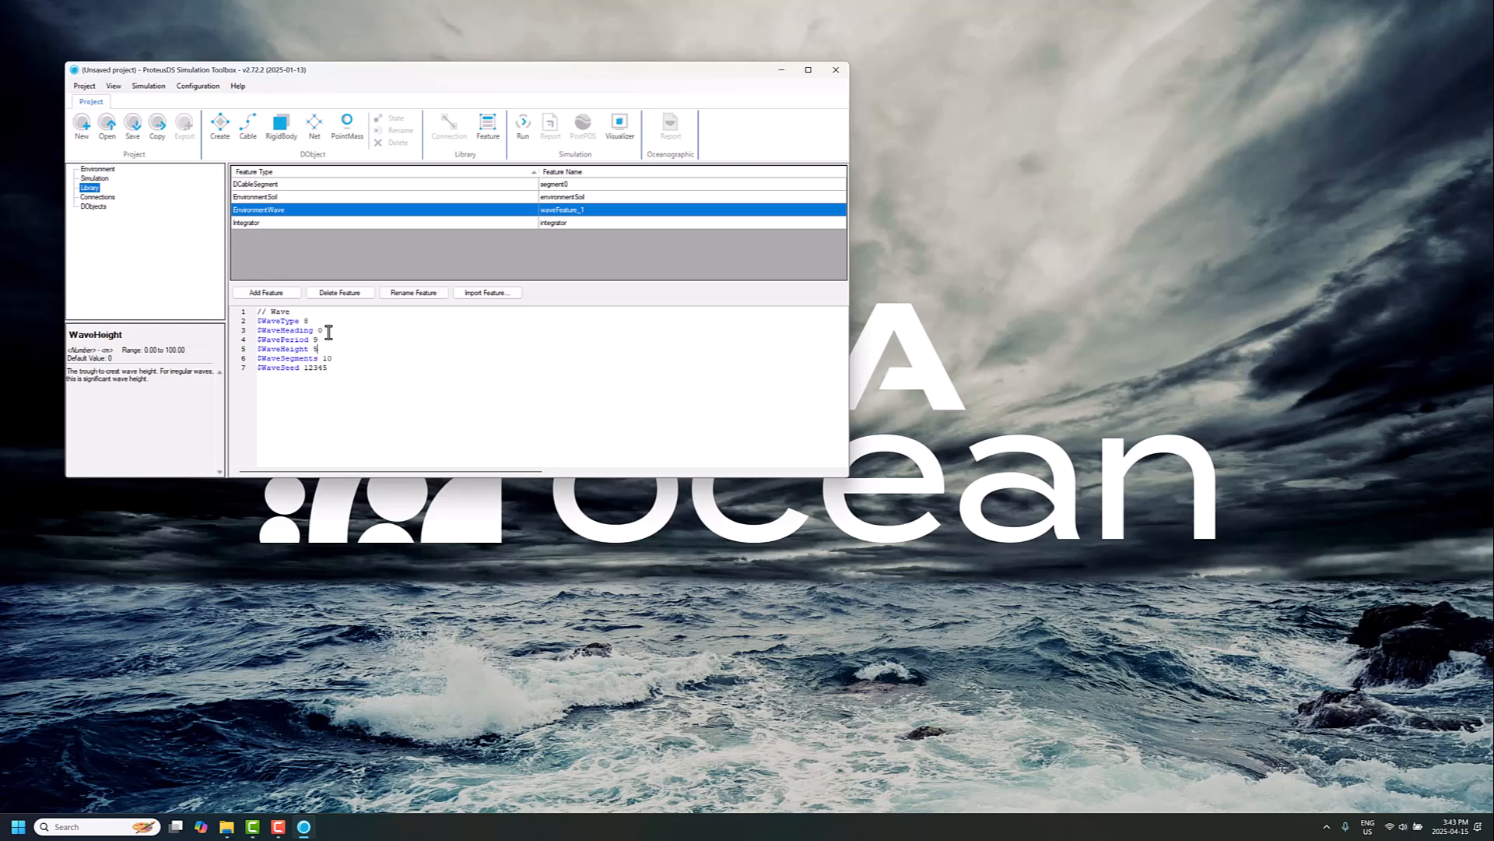
key(Up)
key(Up)
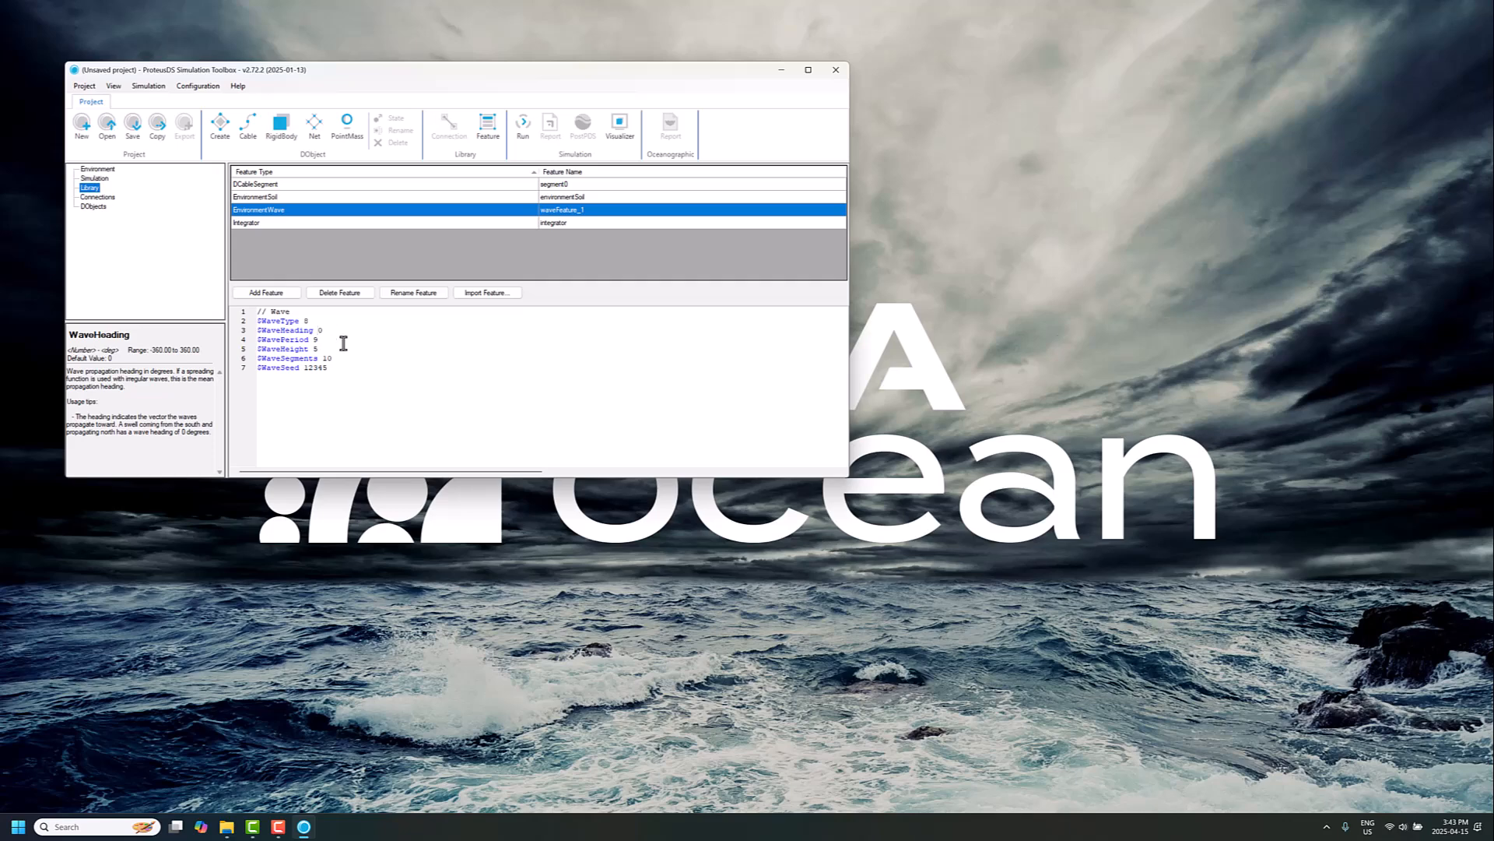
click(347, 358)
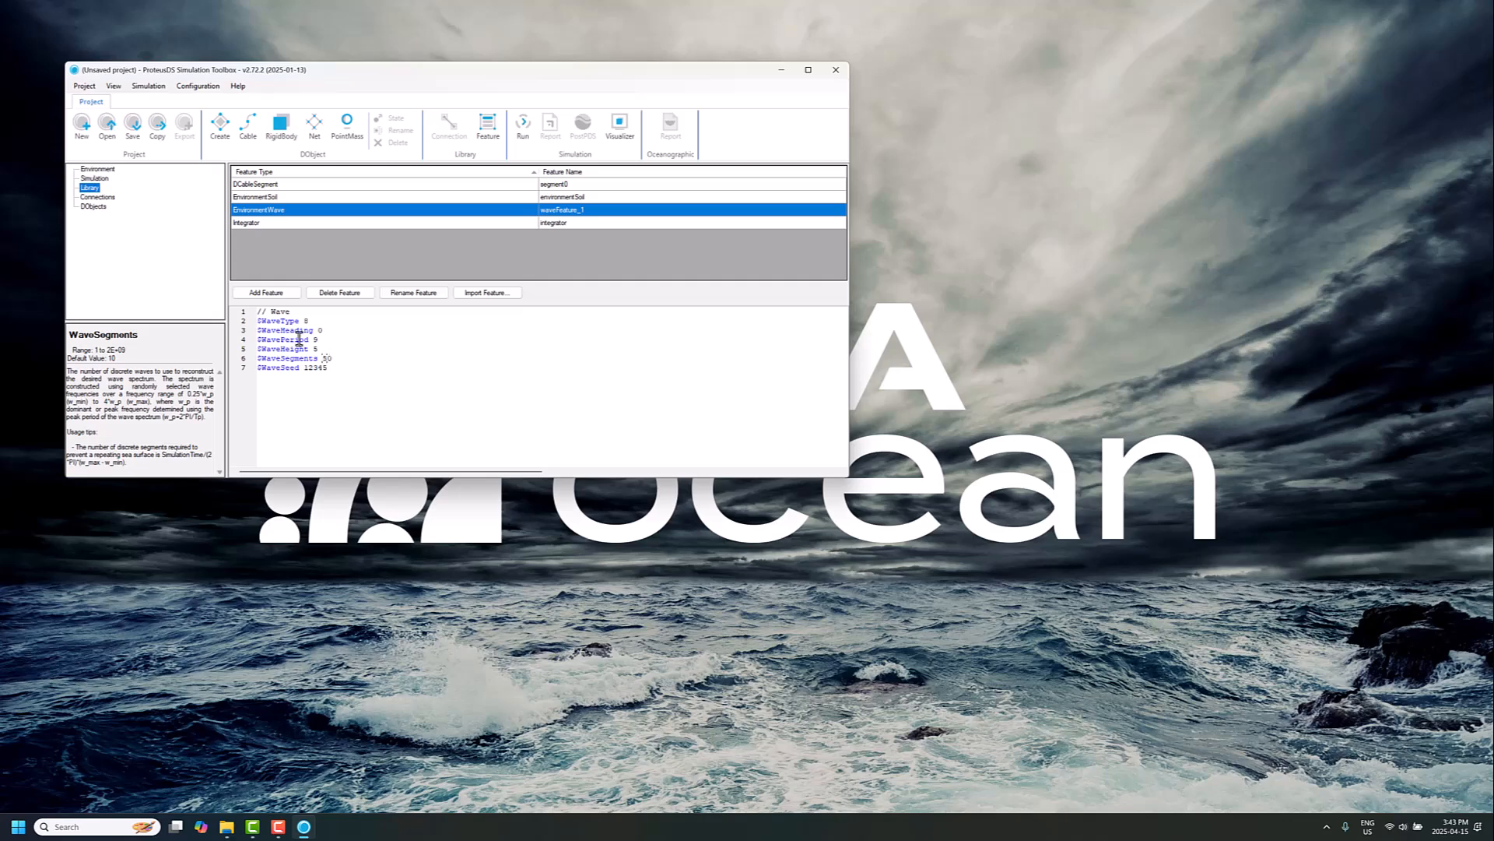
Step: Duplicate the environment's WaveFeature line and rename the copy waveFeature_2
click(97, 169)
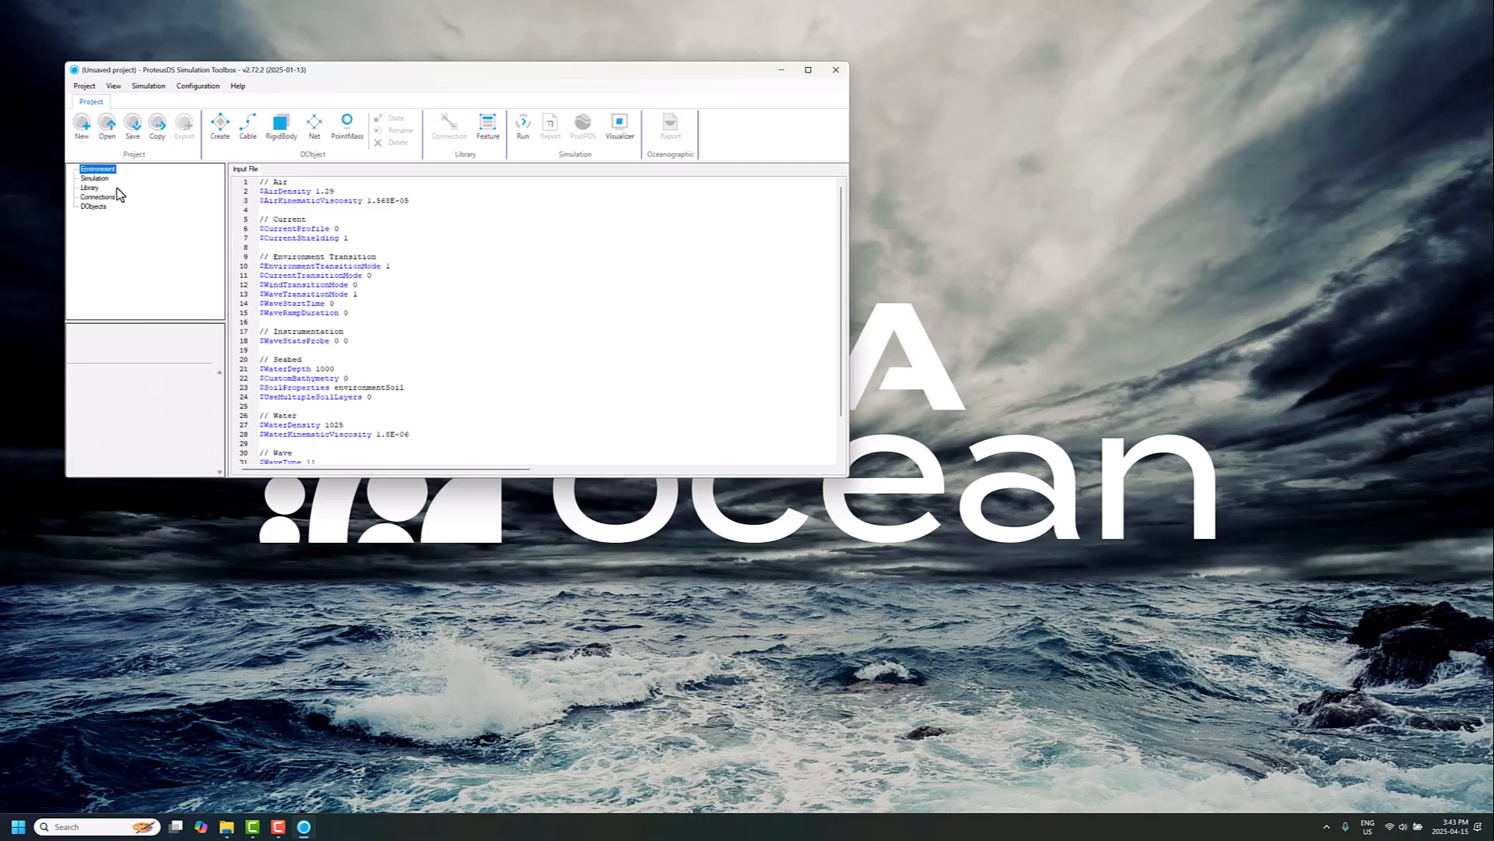
scroll(357, 420, down, 2)
click(405, 422)
triple_click(405, 423)
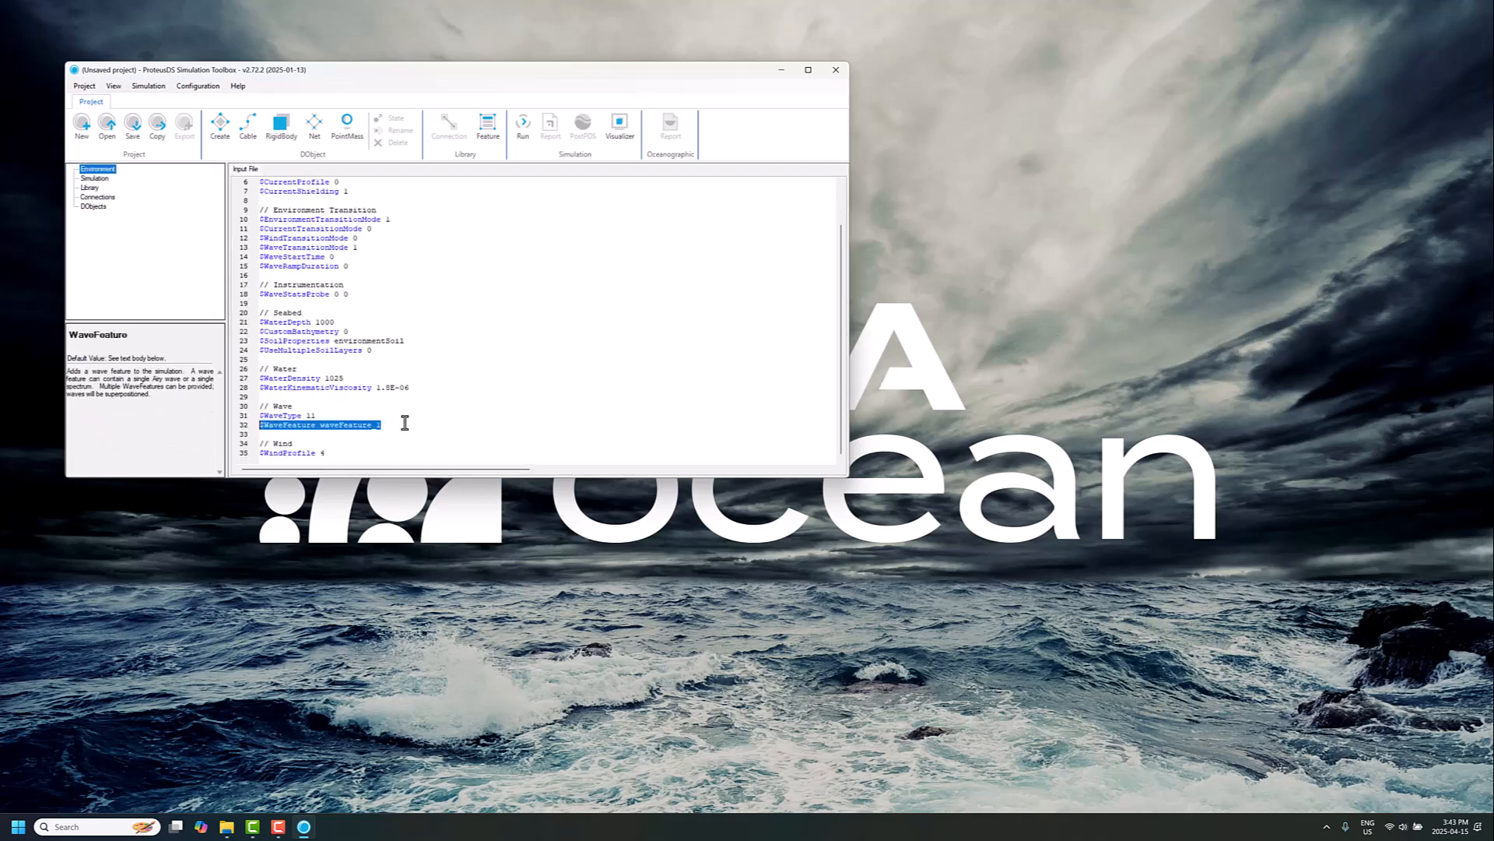
key(ctrl+c)
key(End)
key(Return)
key(ctrl+v)
key(Left)
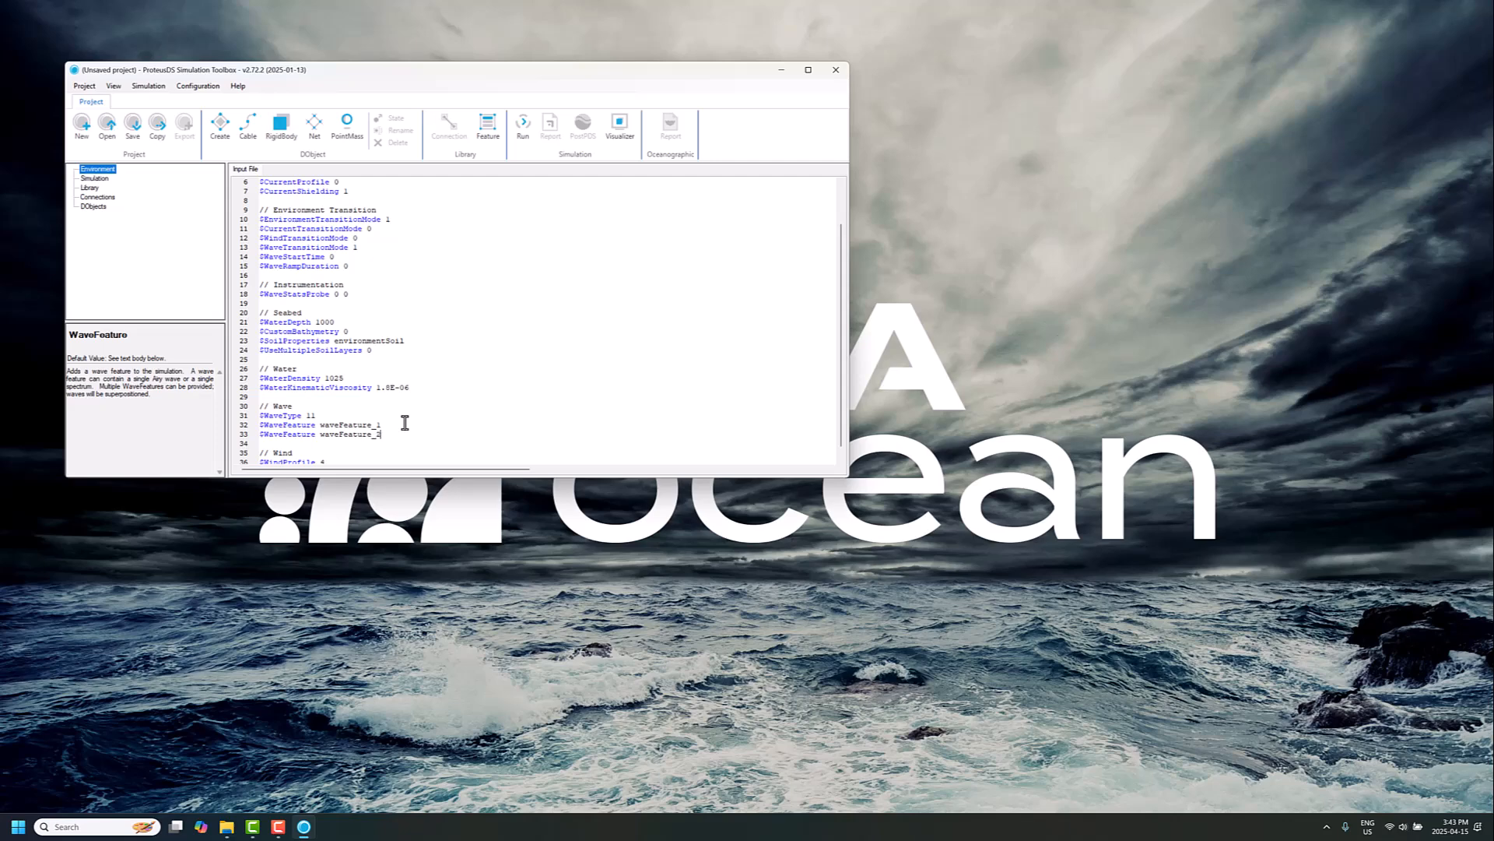
Step: Create the waveFeature_2 library feature from its feature definition
right_click(363, 435)
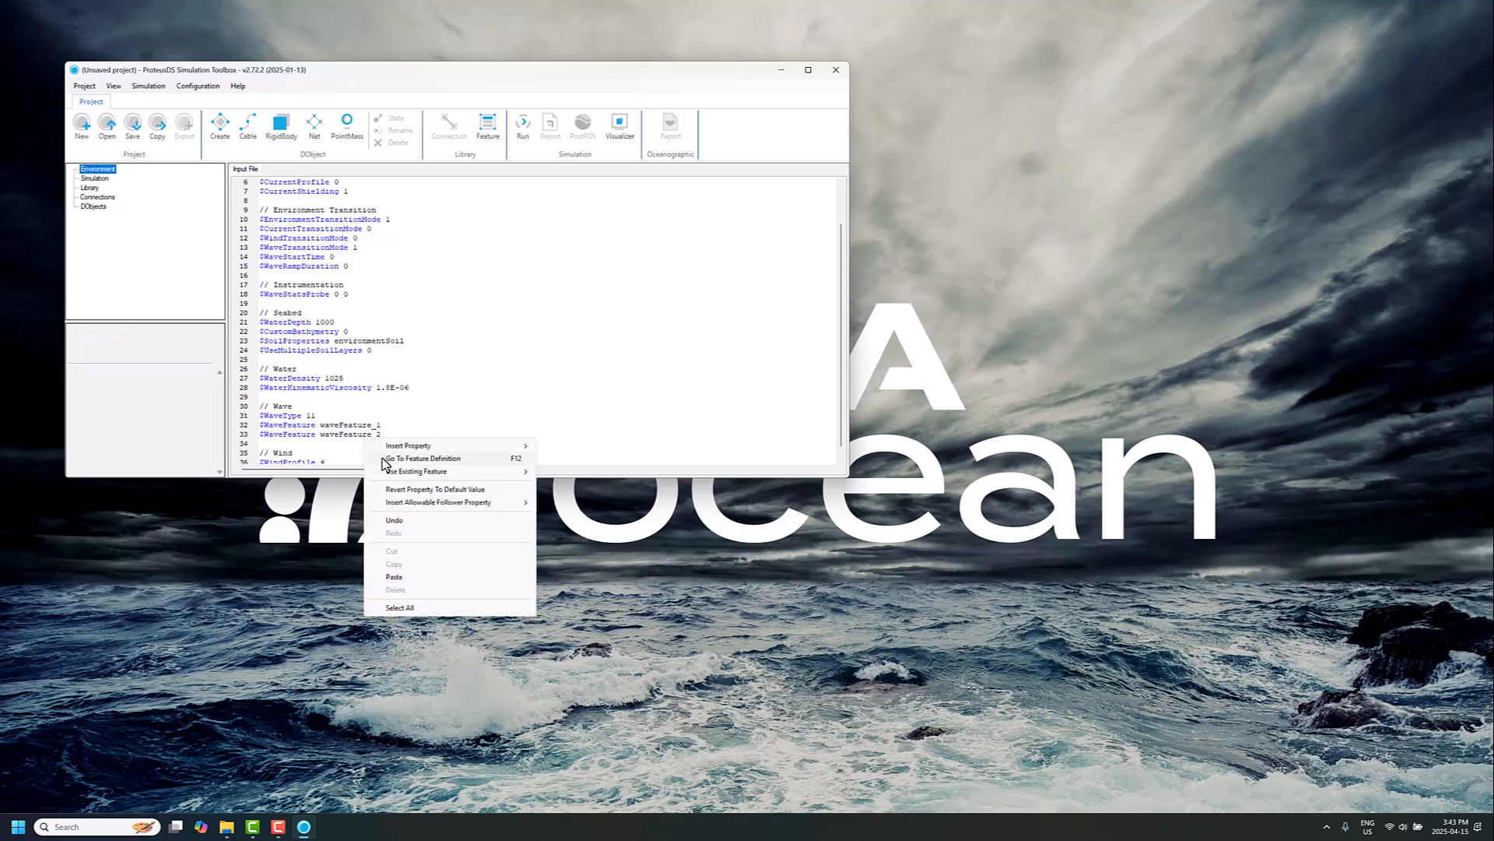
click(394, 461)
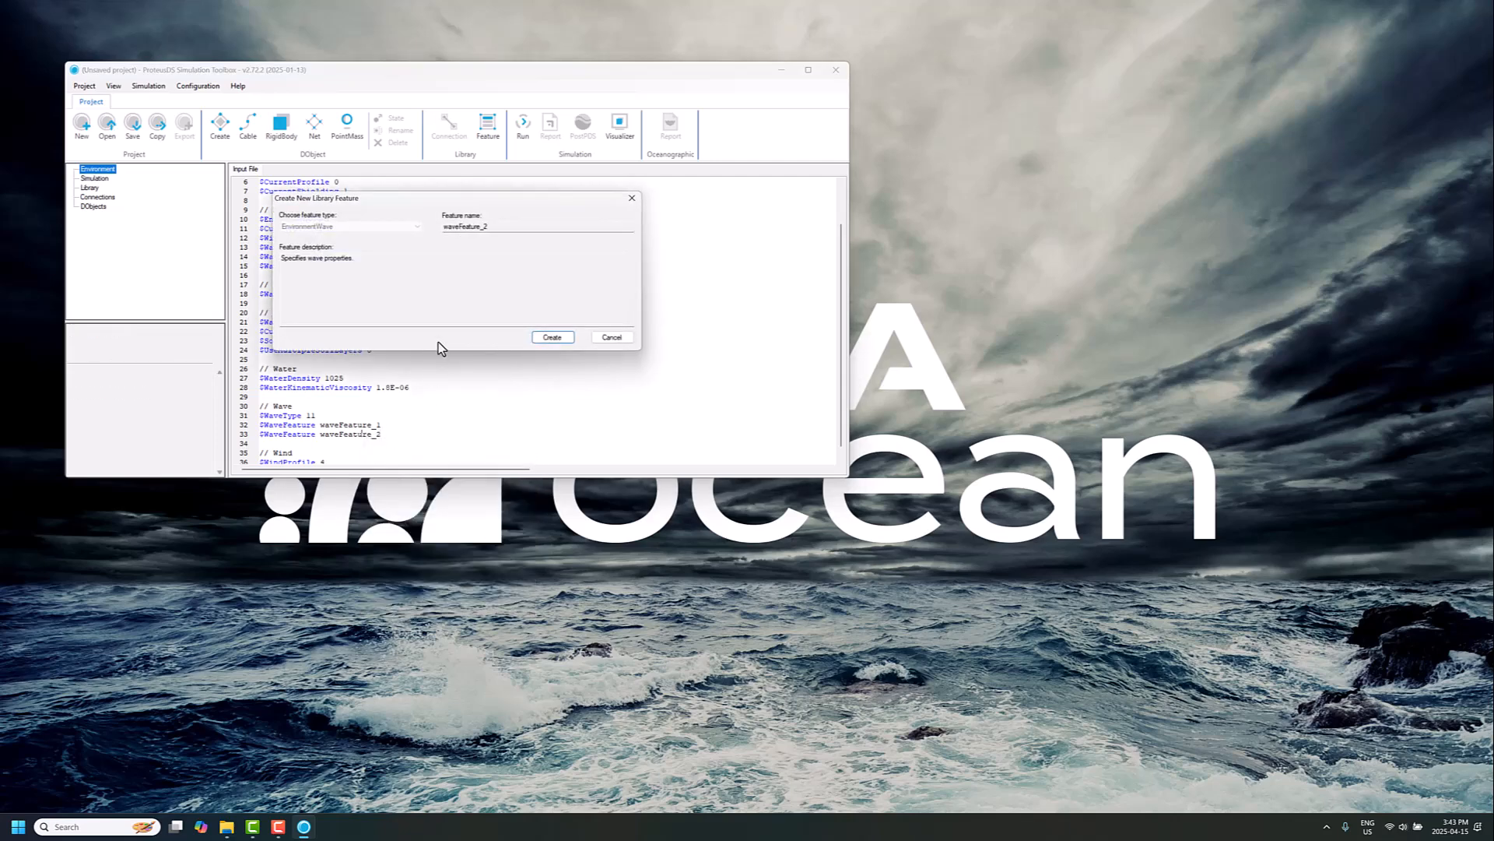
drag(503, 227, 391, 230)
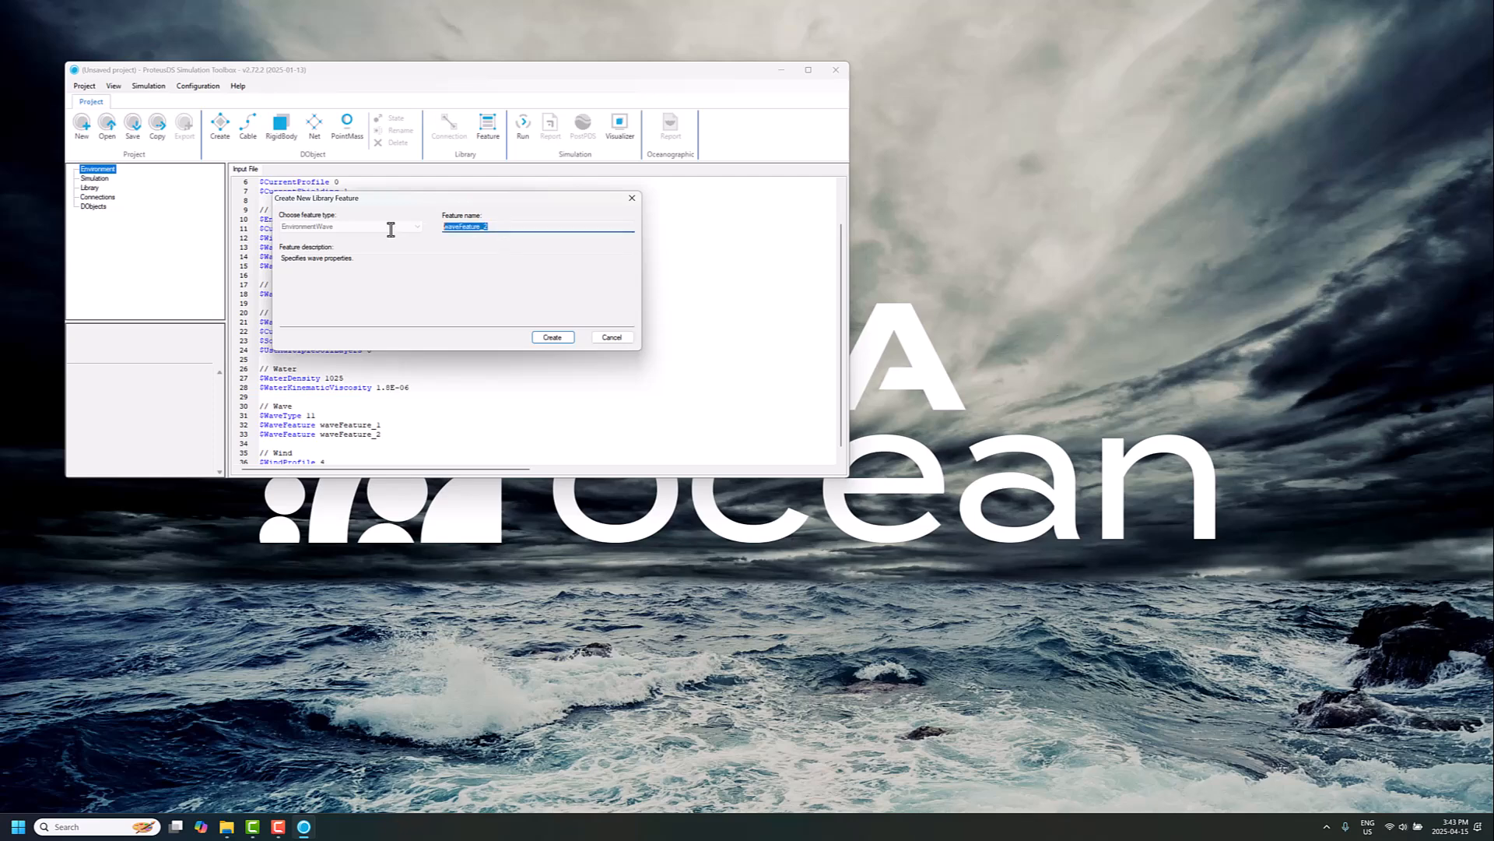
click(551, 337)
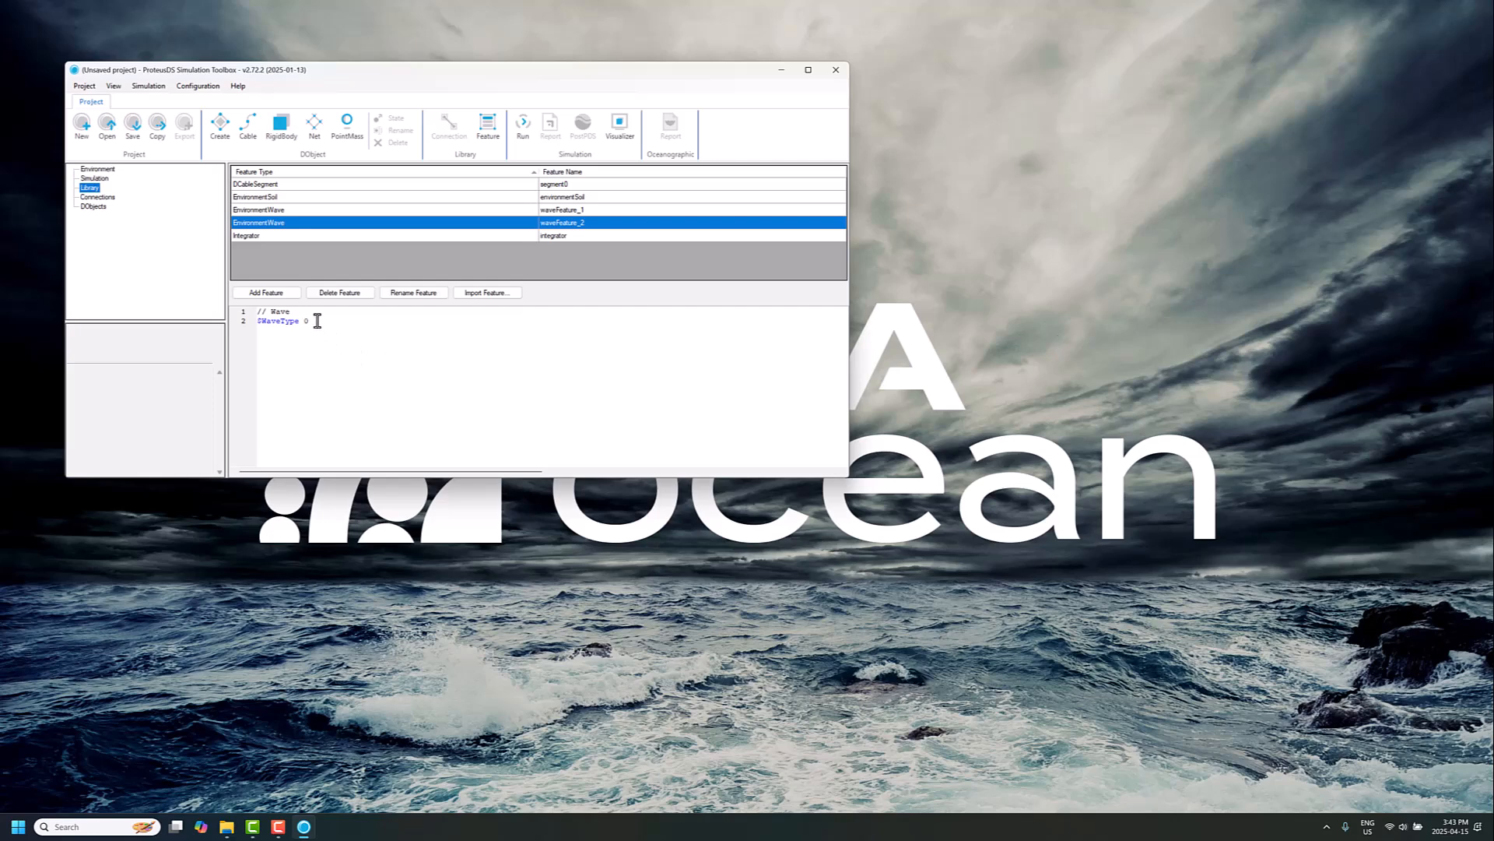
Step: Set waveFeature_2's WaveType to 8 and insert its allowable follower properties
click(318, 321)
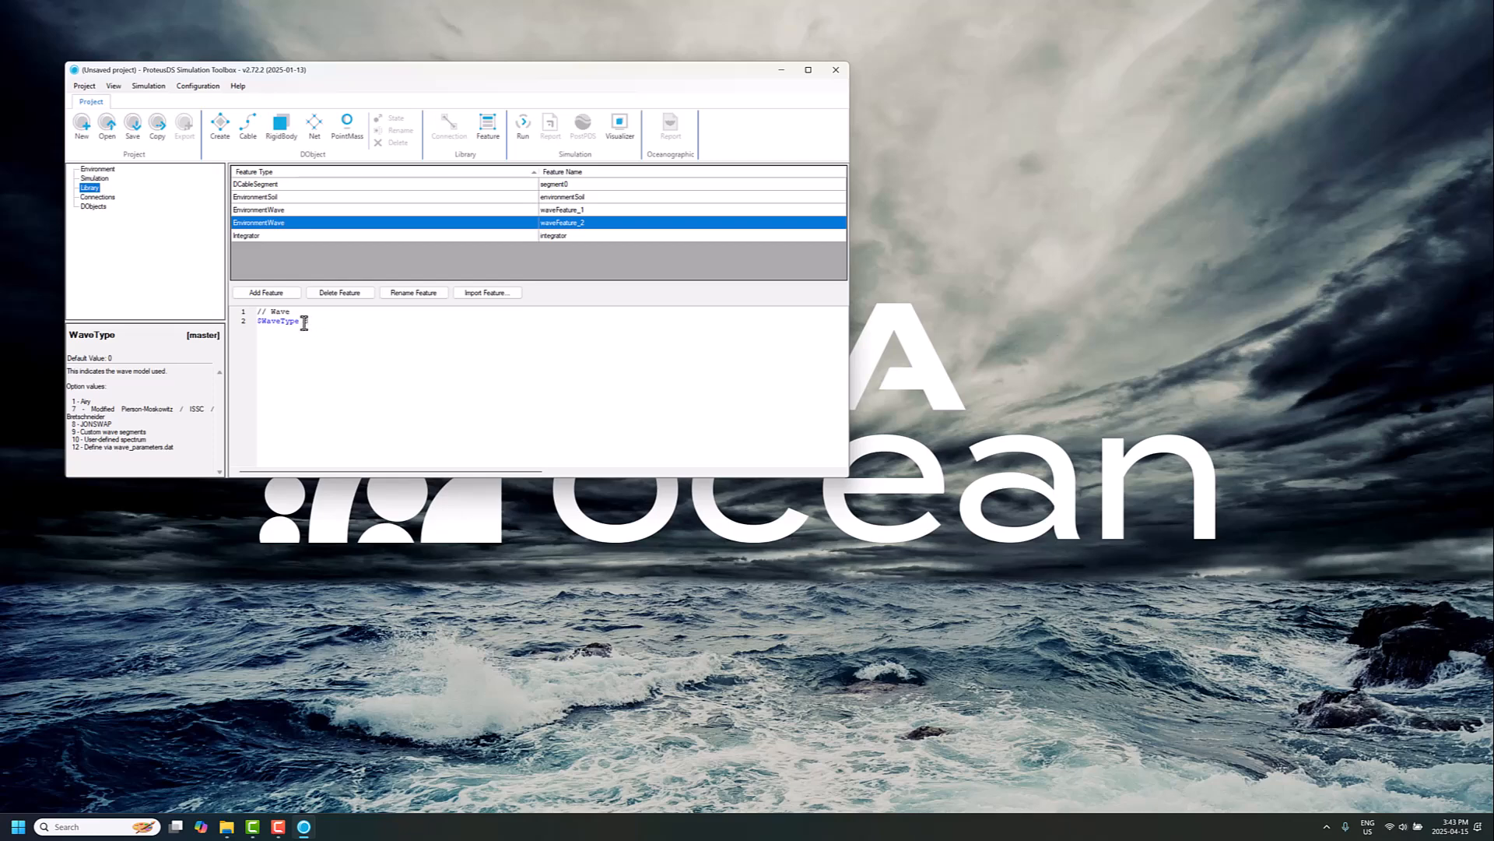
right_click(305, 322)
click(343, 356)
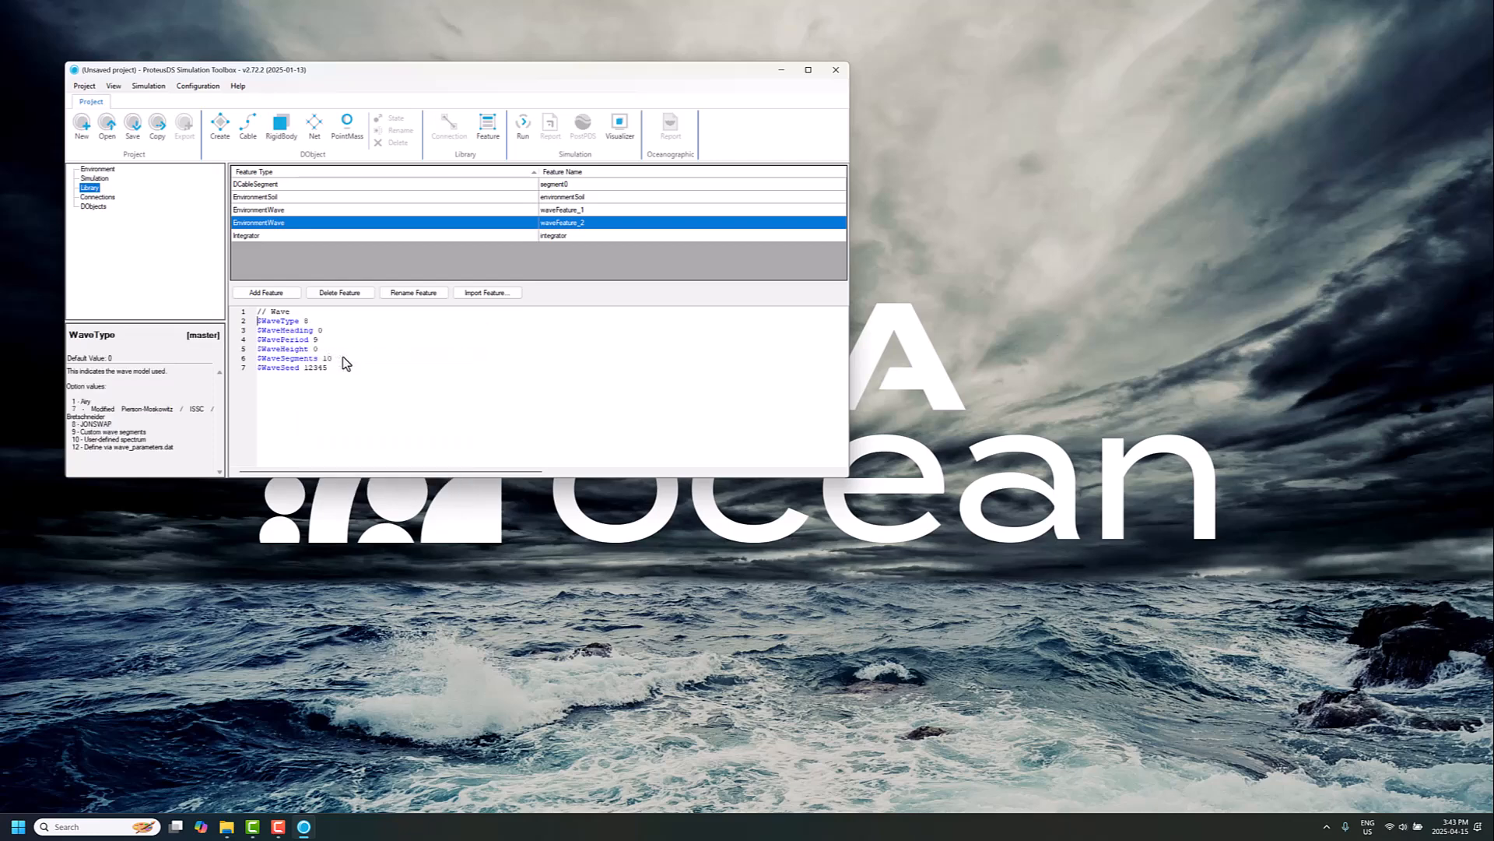
Step: Set waveFeature_2's wave heading to 90 and wave height to 15
click(334, 333)
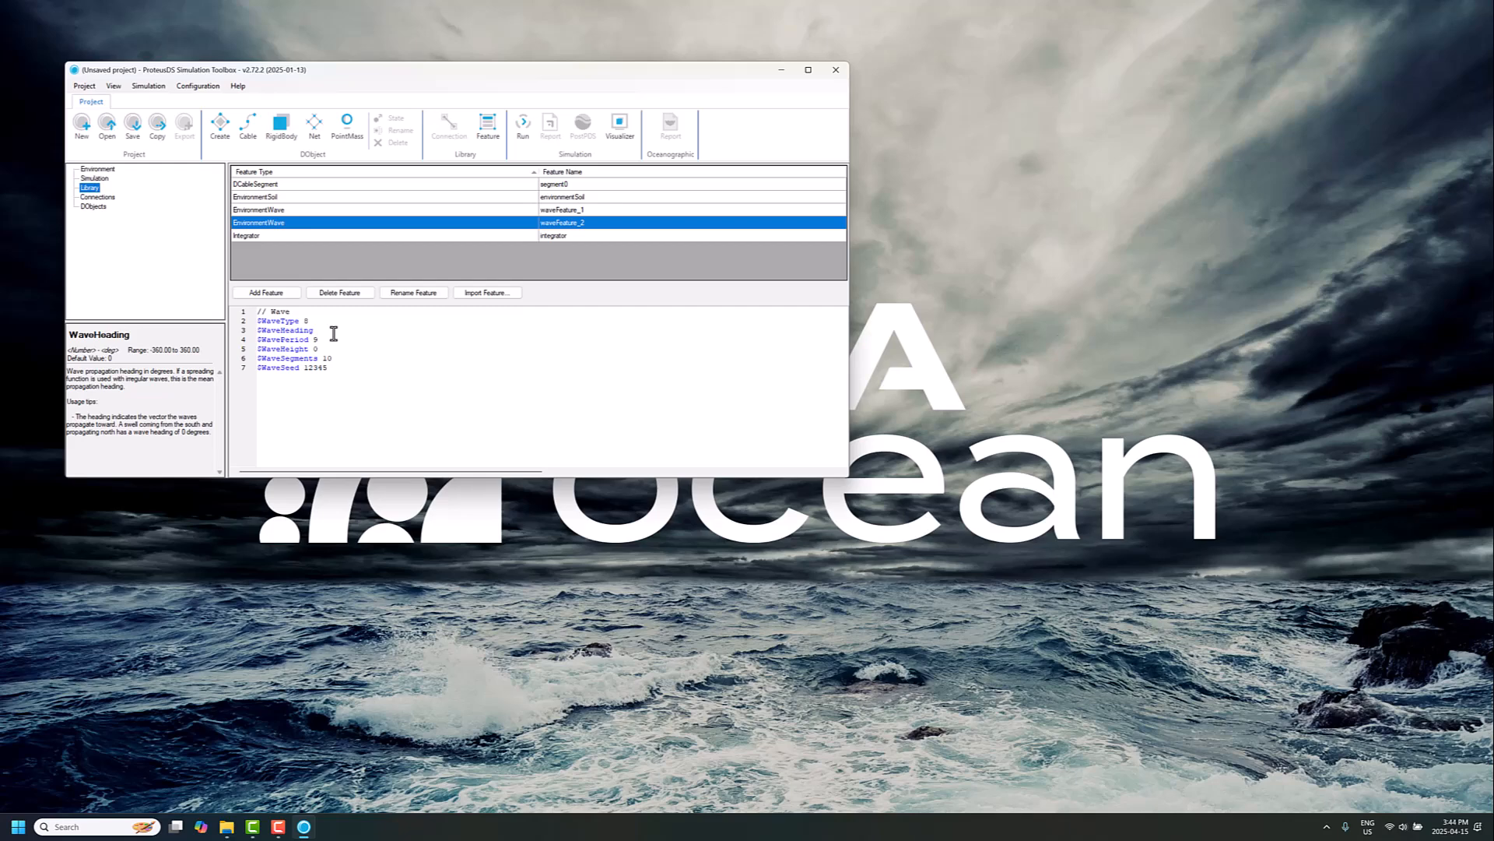
text(90)
click(321, 349)
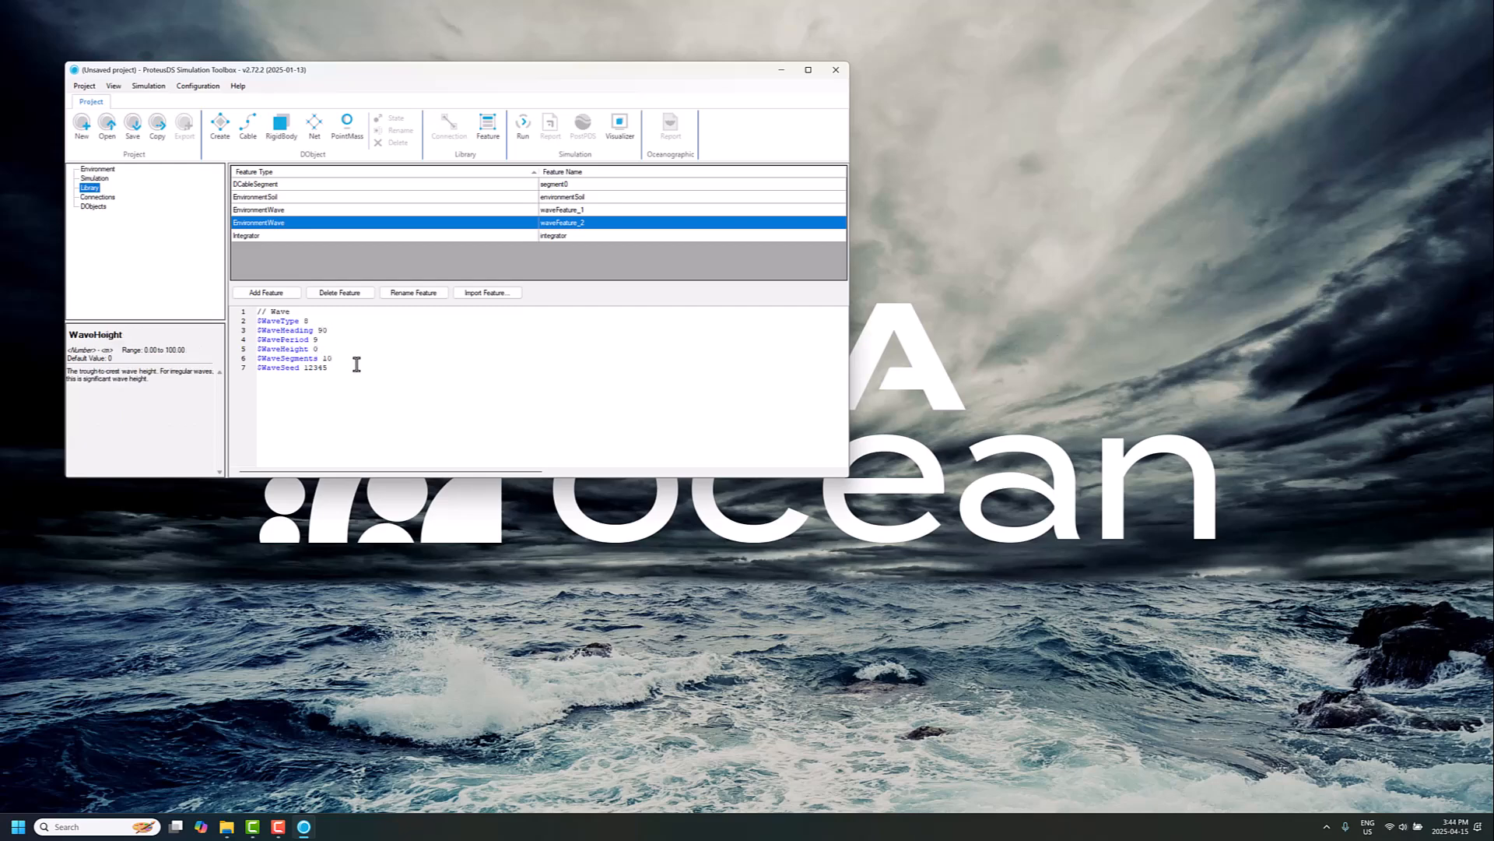
text(15)
Step: Set waveFeature_2's wave period to 20 and wave segments to 50
key(Up)
key(Left)
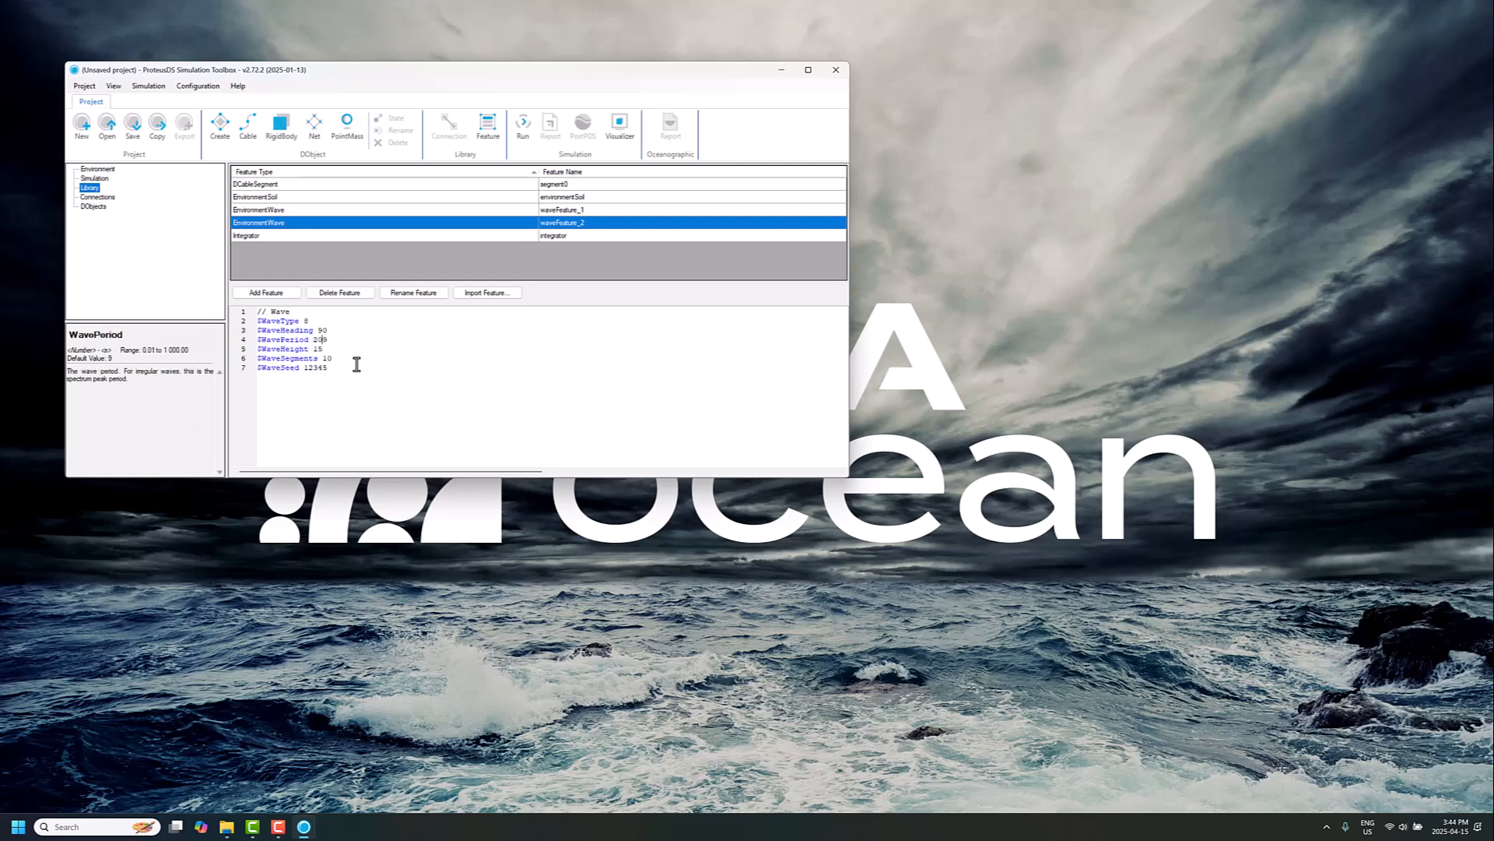
key(Down)
key(Down)
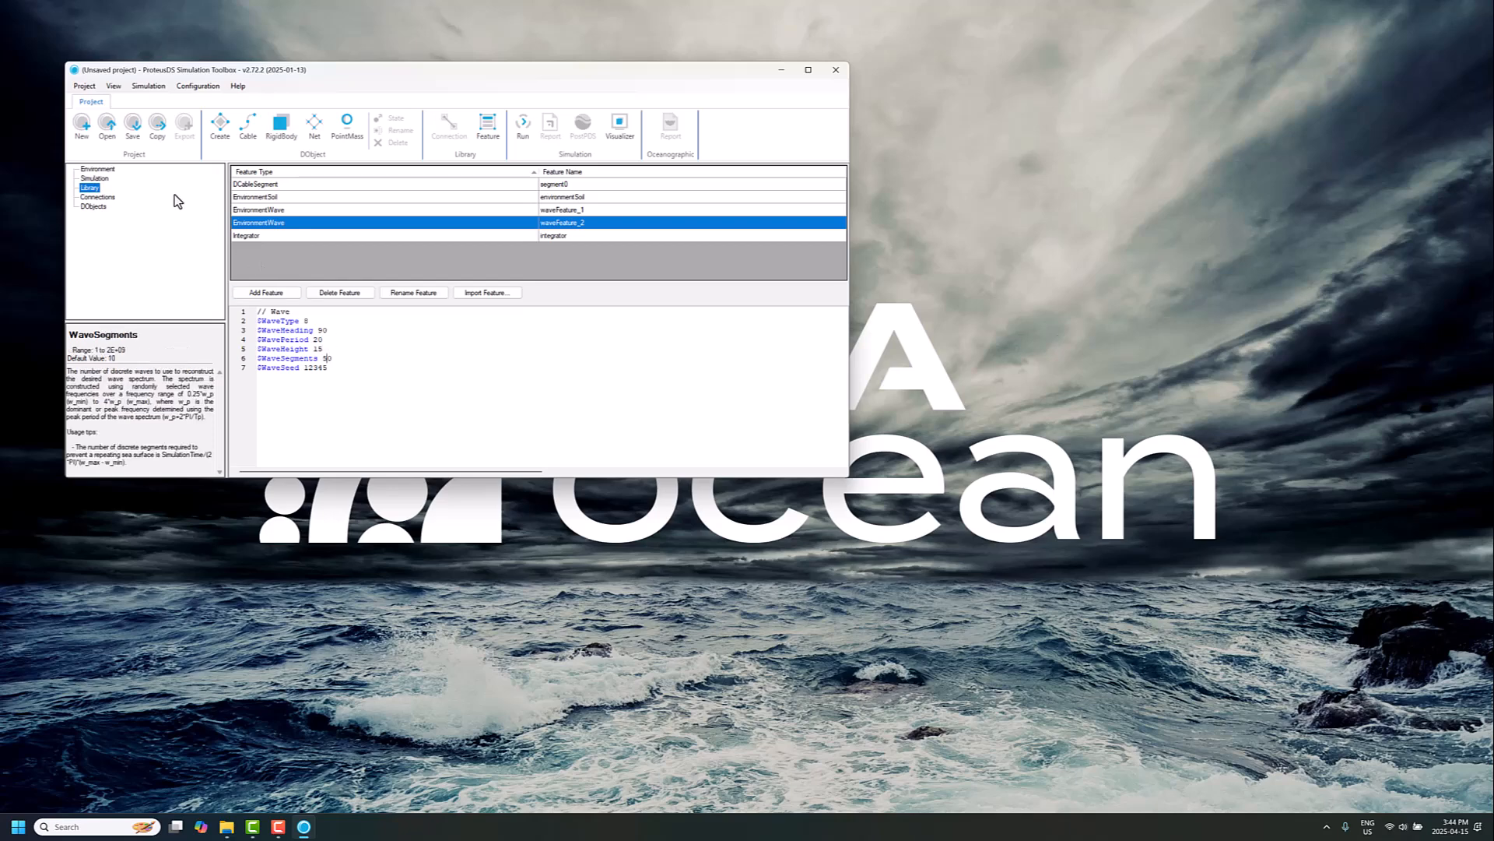
Step: Save the project, choosing a new Desktop folder named wave state as the working folder
click(129, 140)
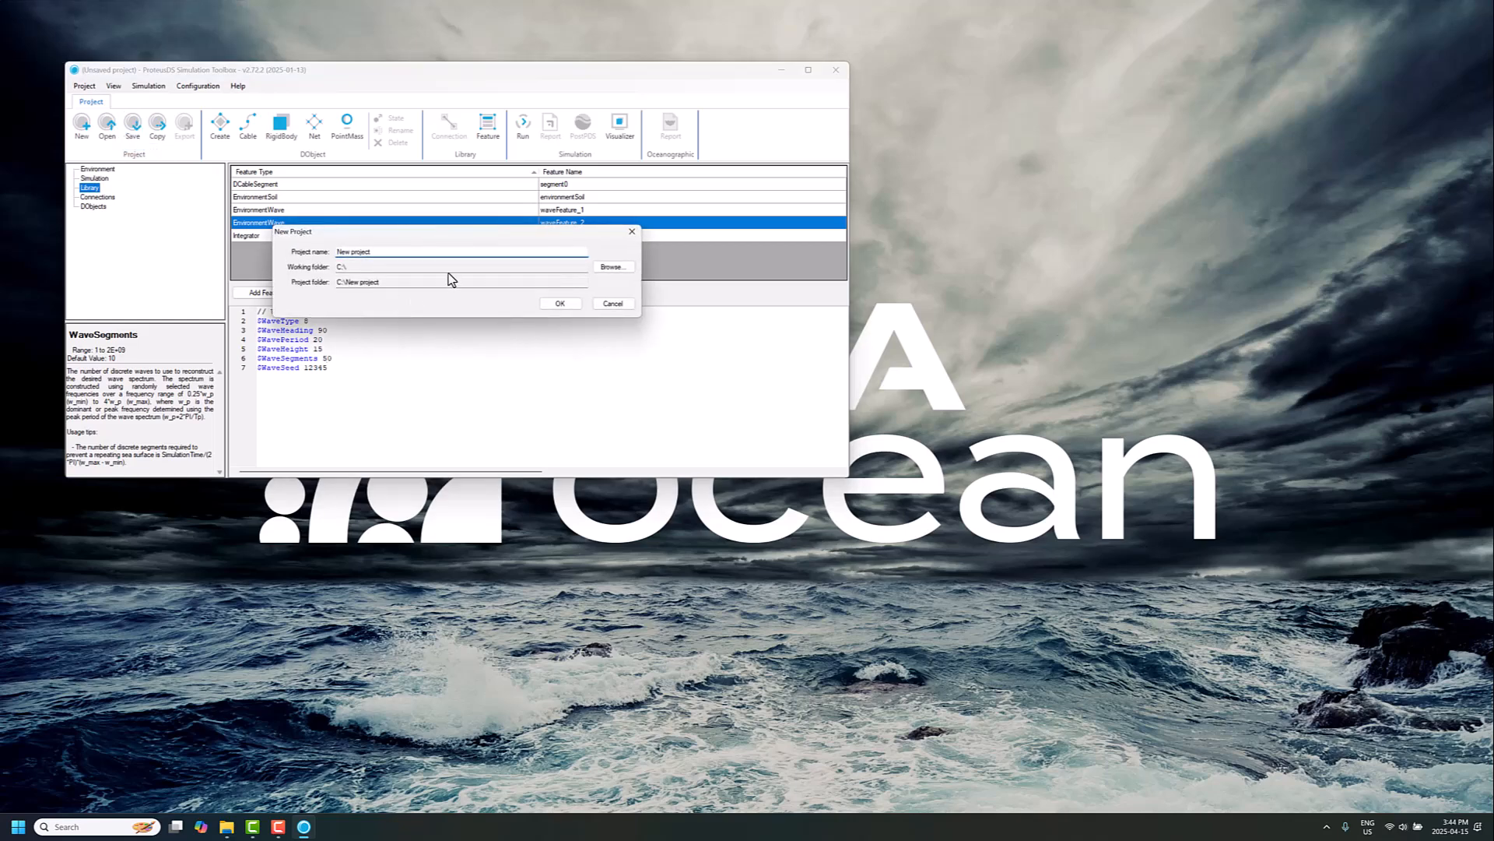
click(610, 304)
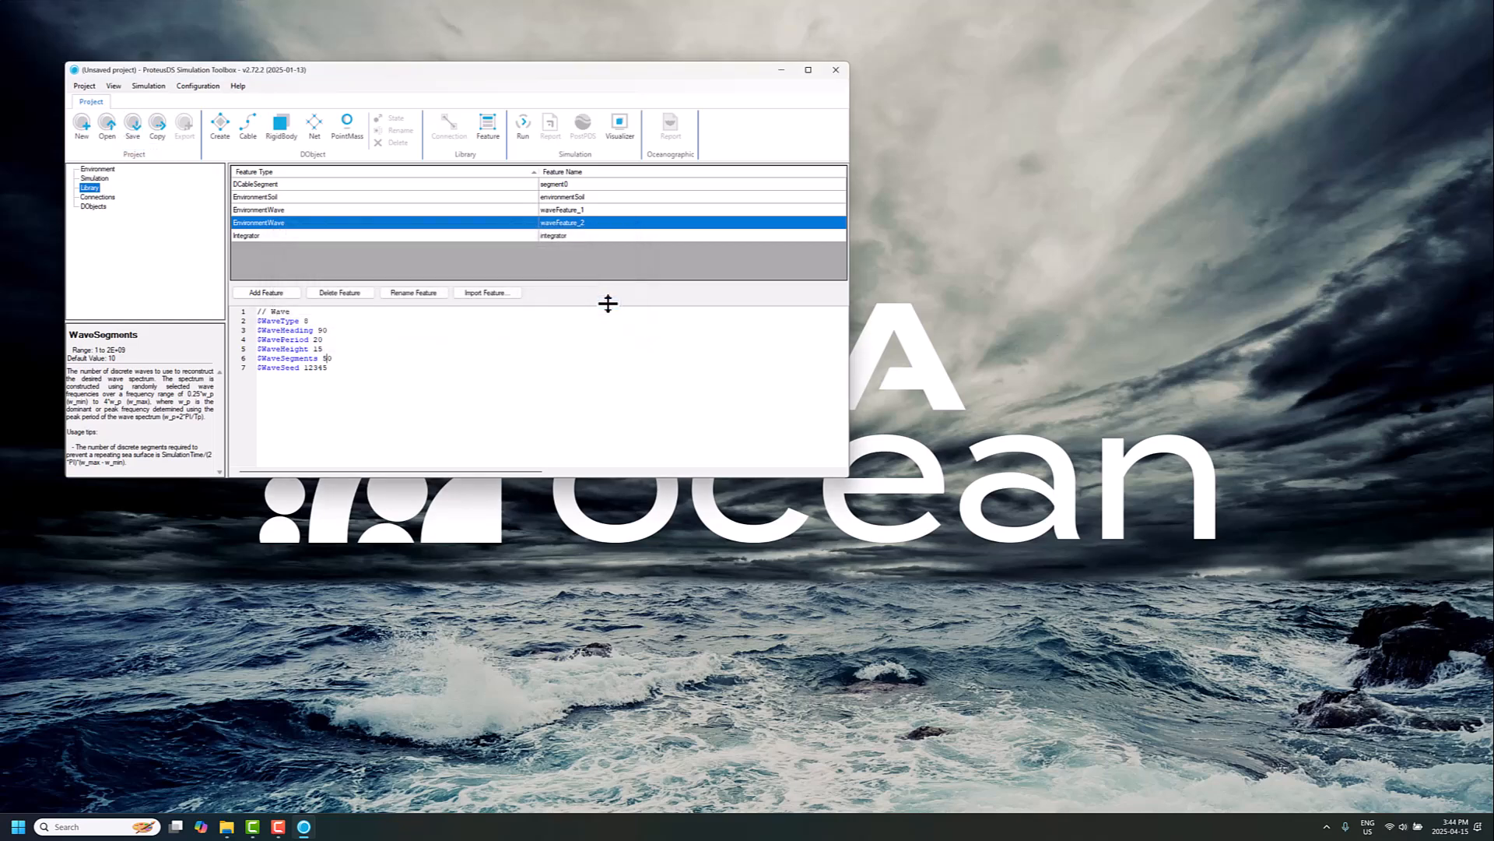
click(132, 124)
click(612, 266)
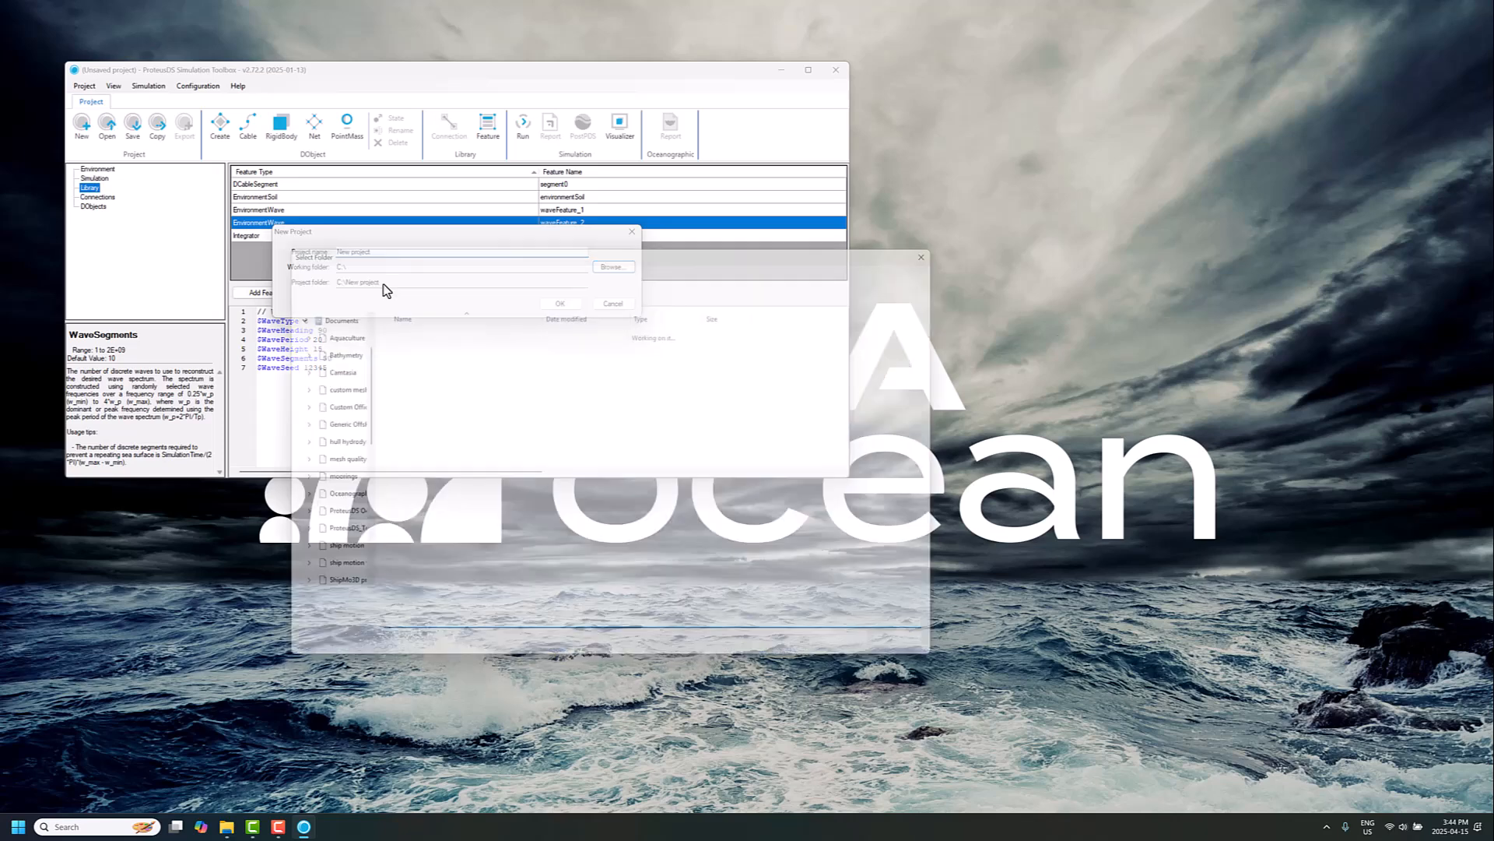
click(347, 320)
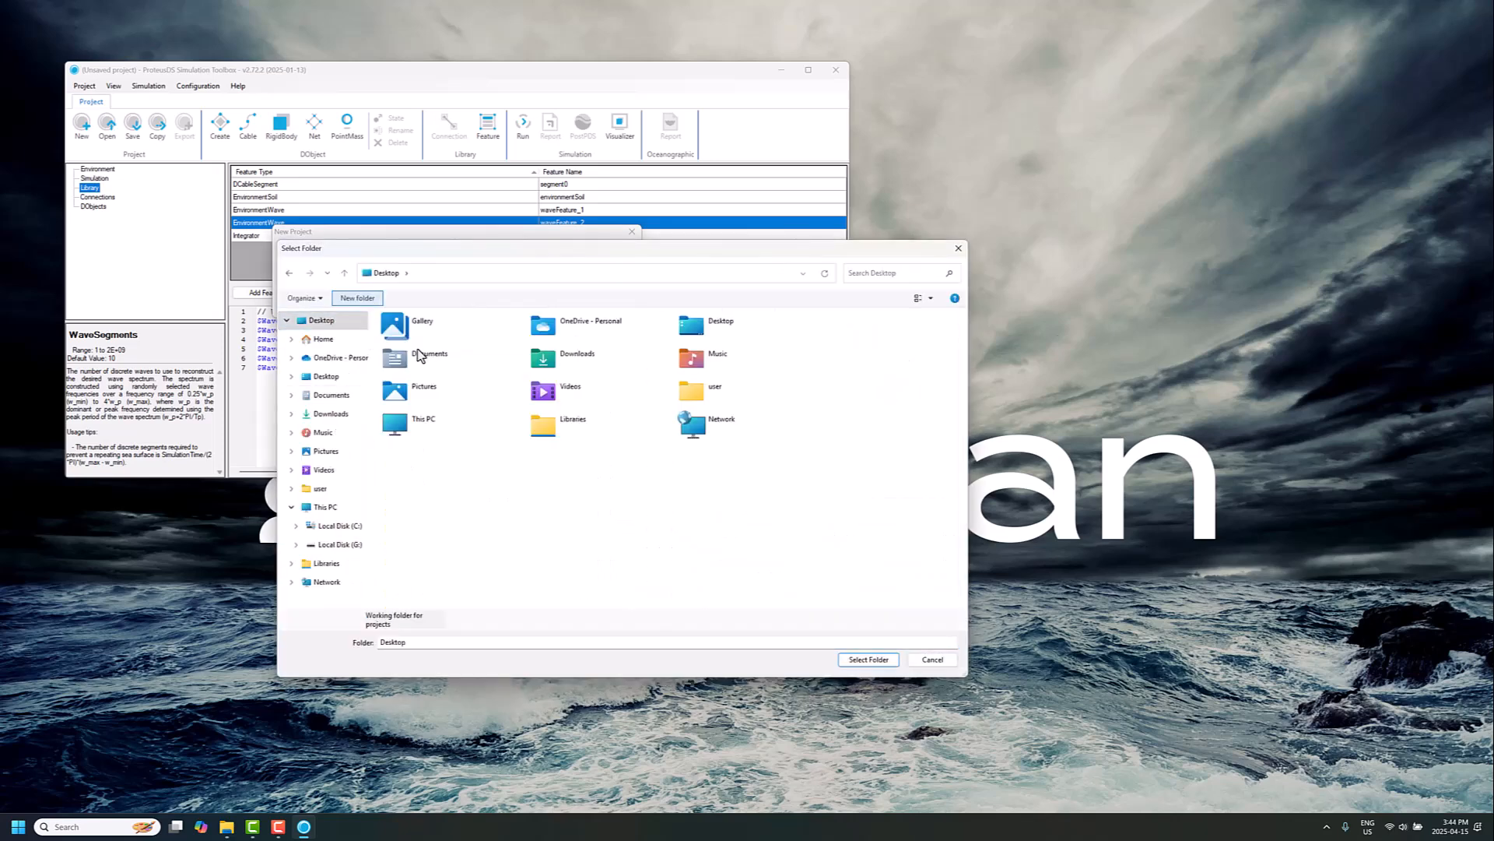
key(ctrl+shift+n)
text(wave)
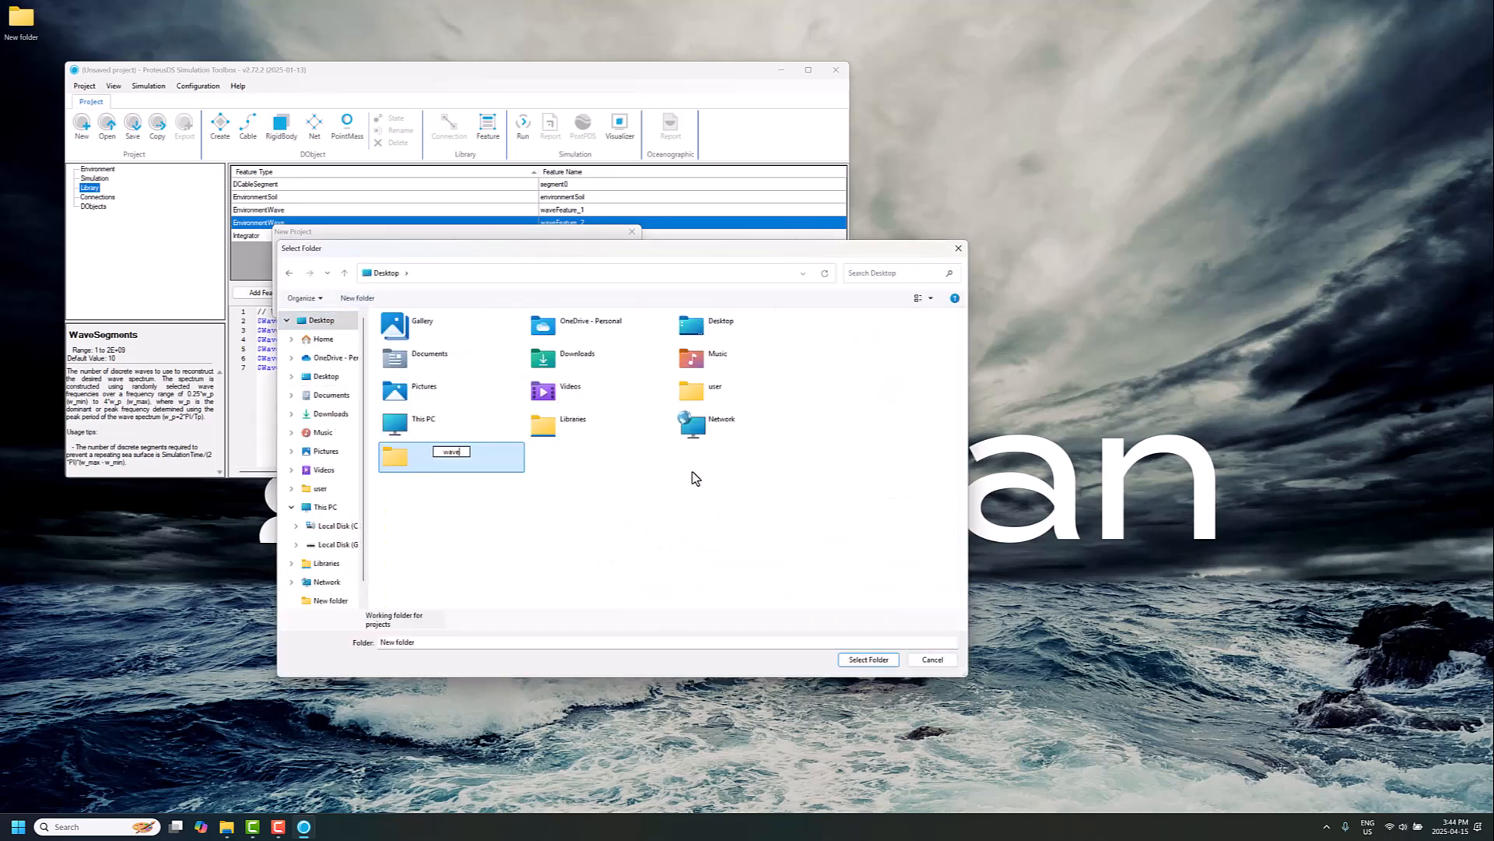
text( state)
key(Return)
key(Return)
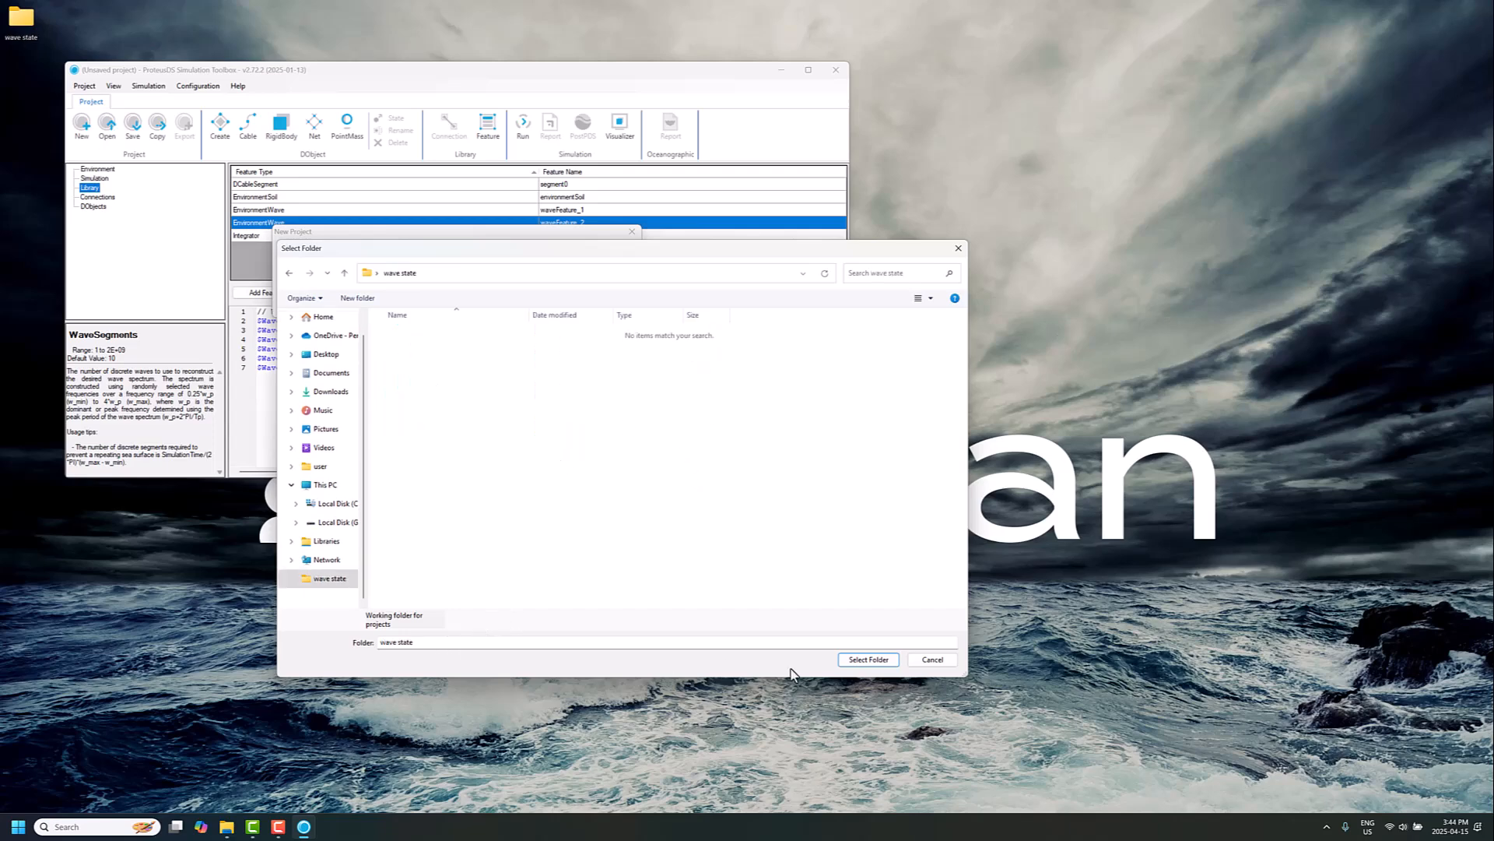
click(870, 660)
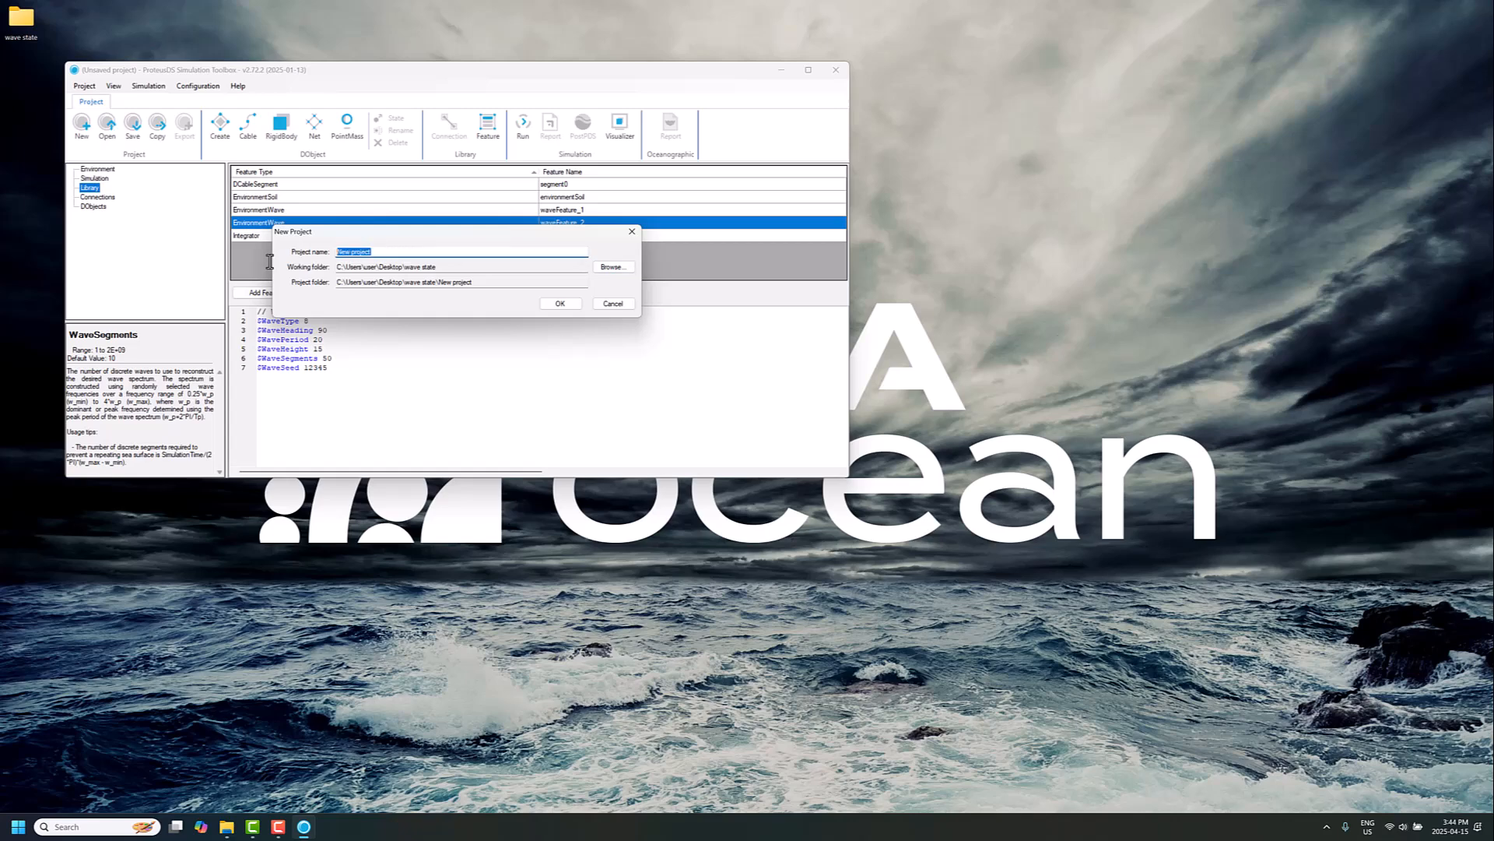
Step: Name the project combined wave state and confirm the save
text(combined wave state)
click(574, 307)
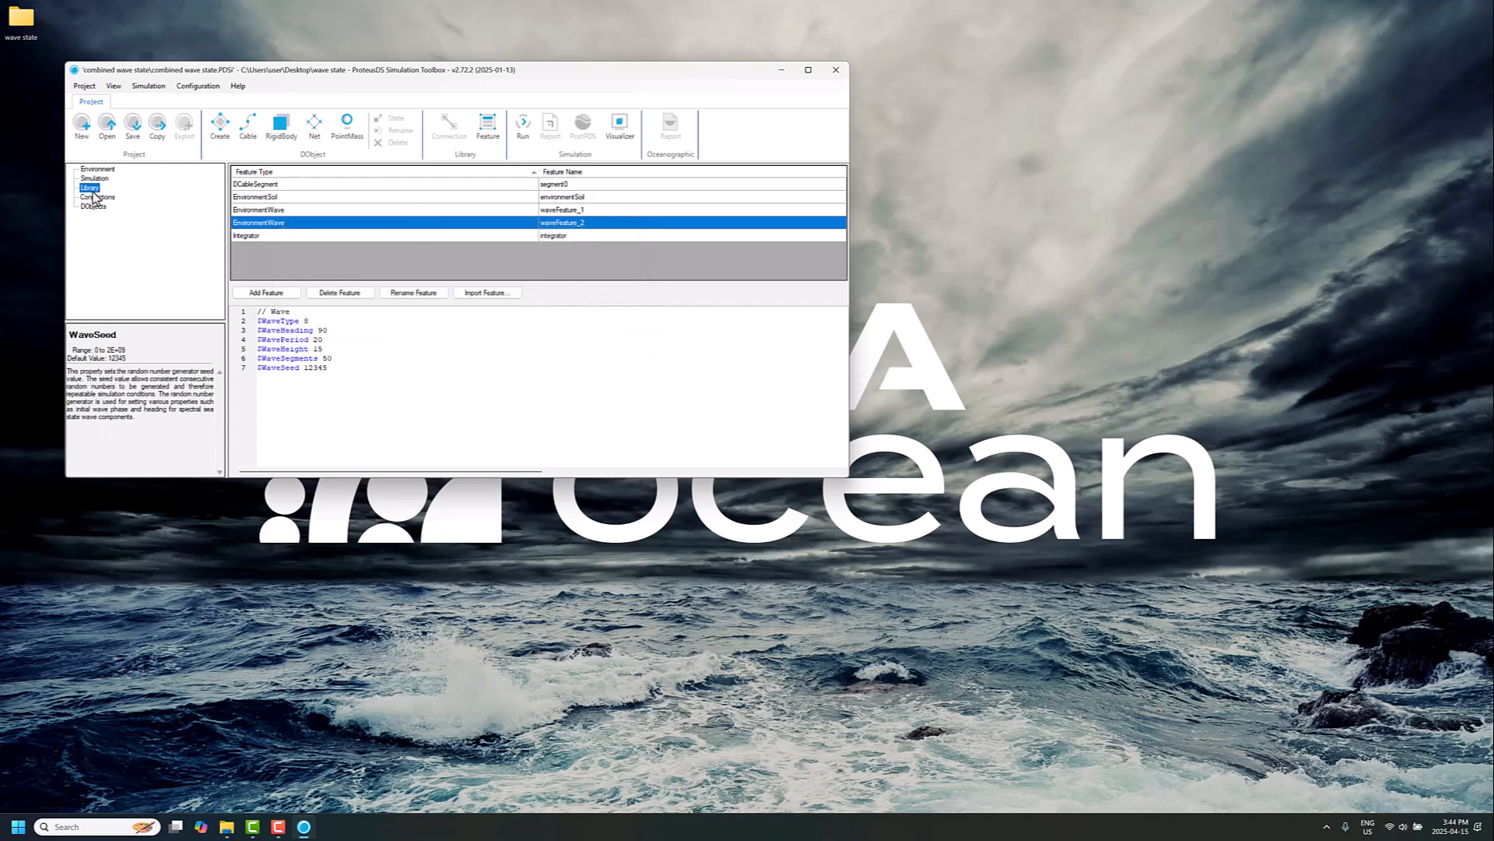
Step: Run the simulation and open its results in PostPDS with the default load options
click(522, 126)
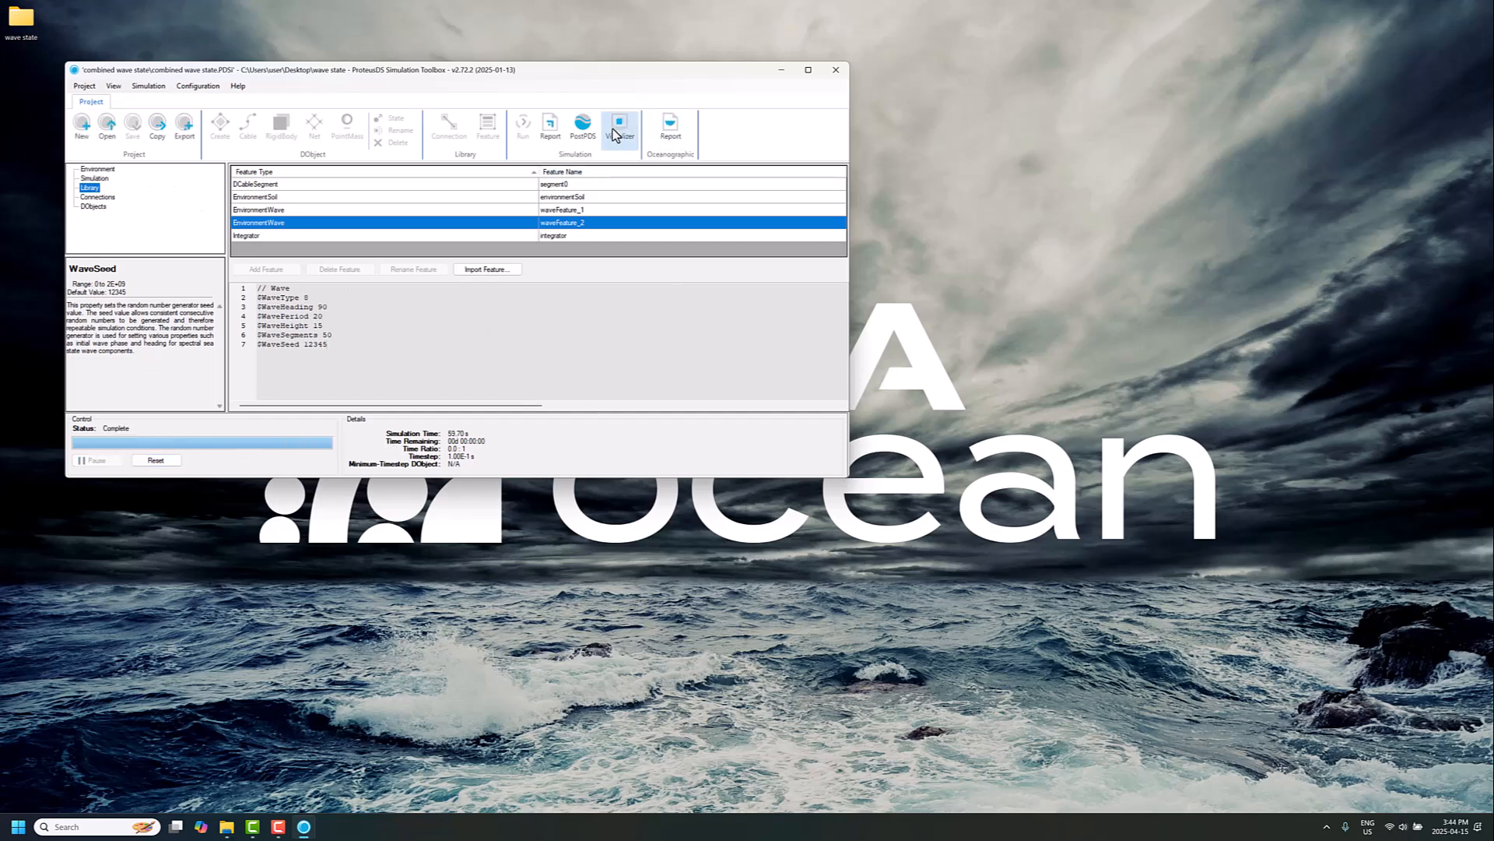
click(586, 135)
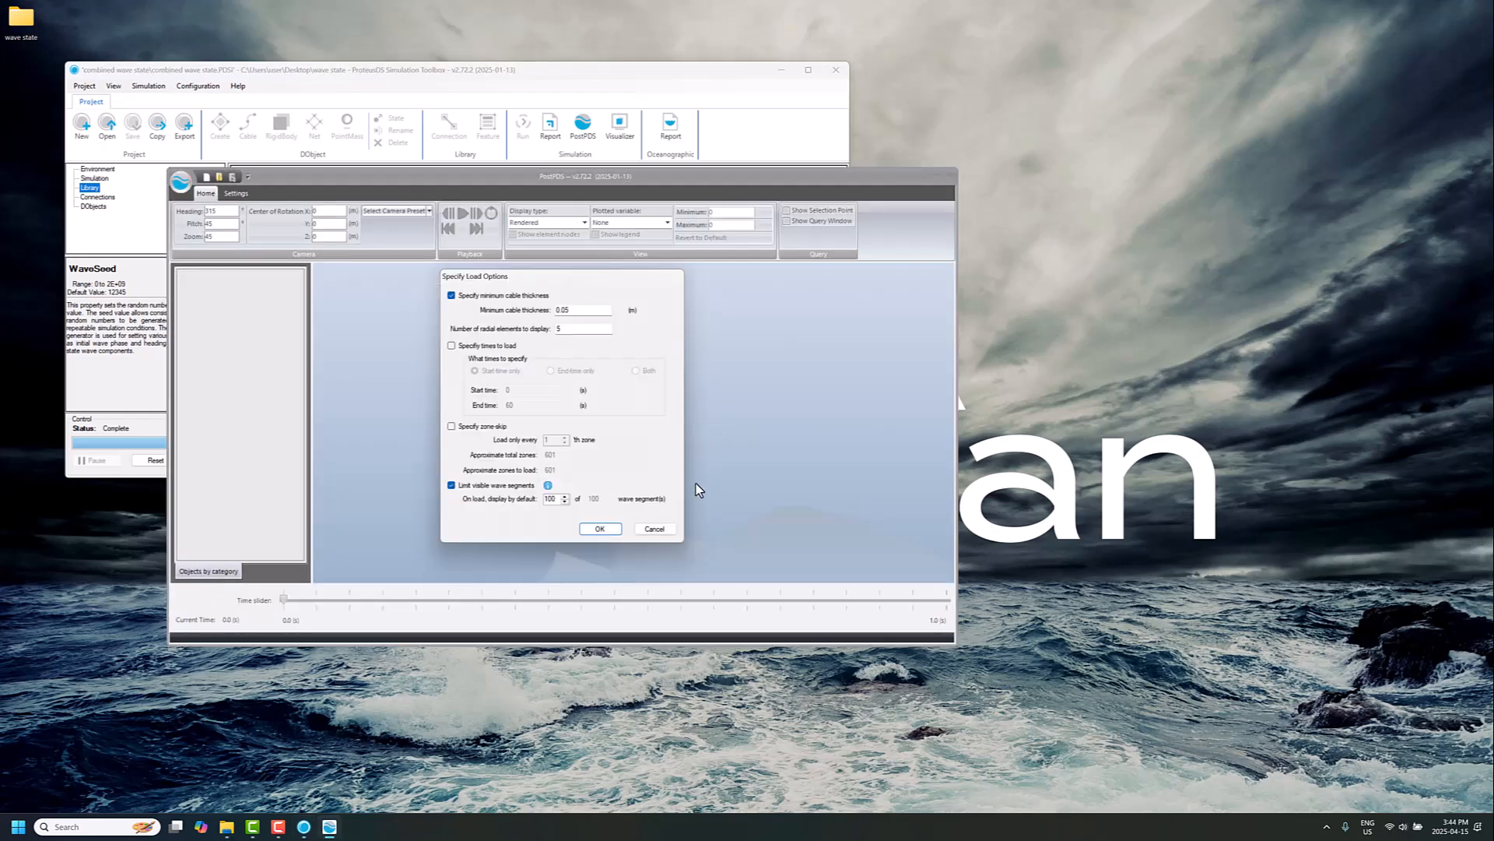
click(600, 528)
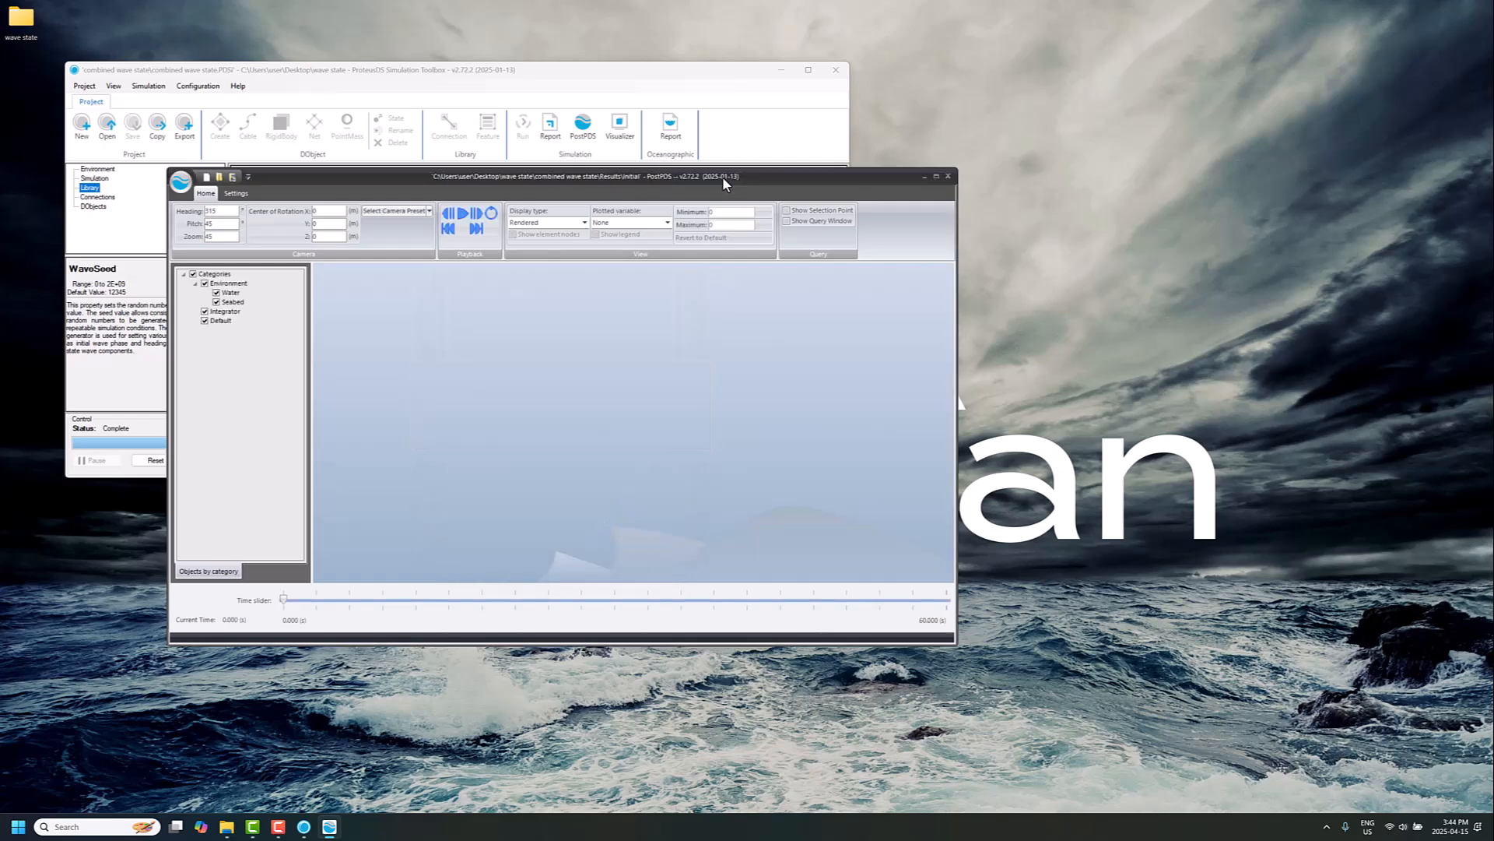
Step: Switch the results viewer's display type to Engineering to show the water surface as a mesh
drag(722, 179, 1183, 229)
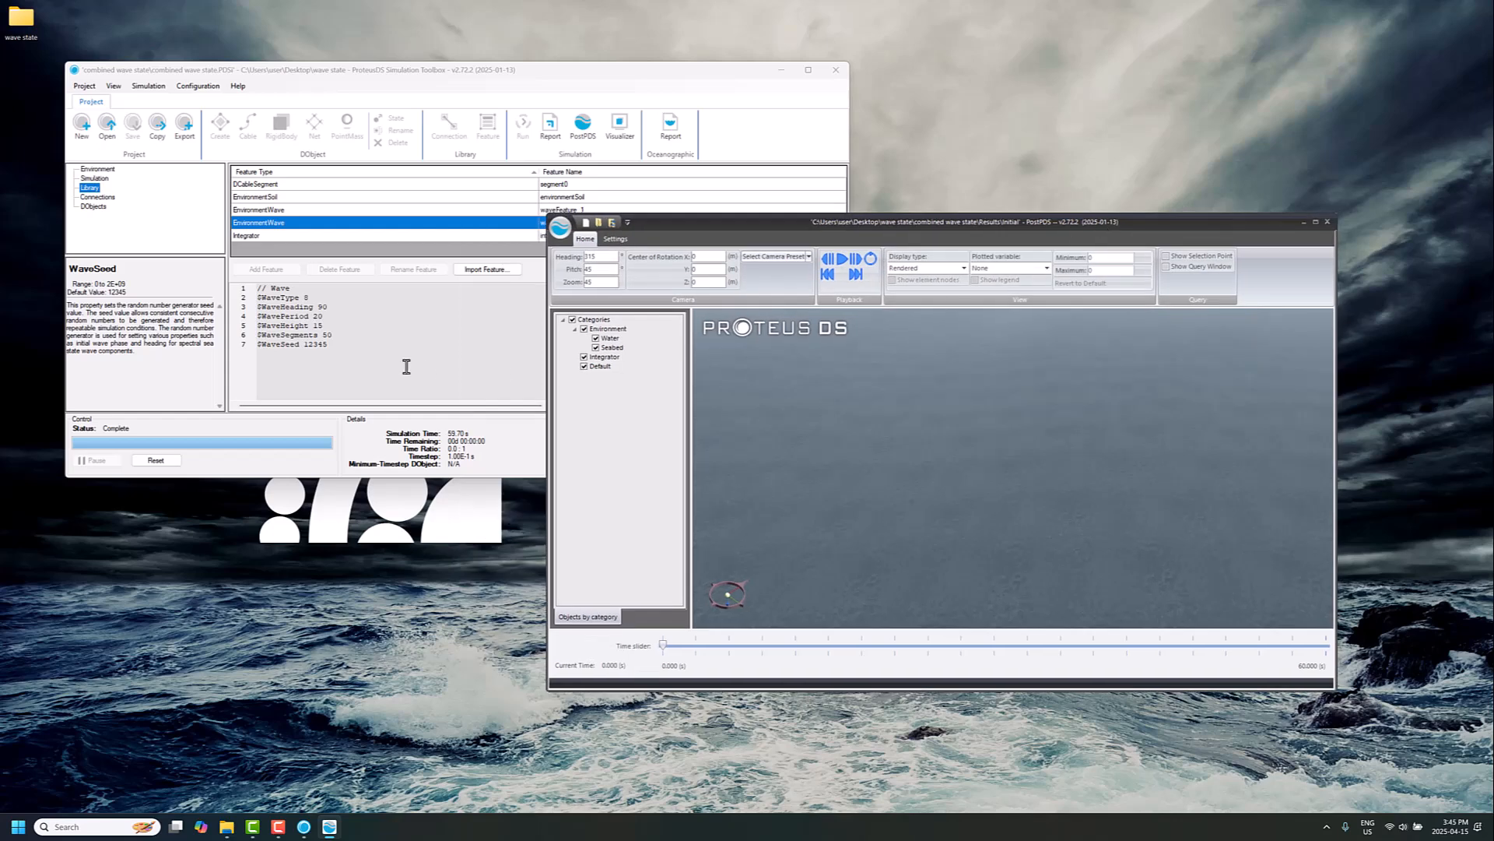
drag(336, 325, 249, 325)
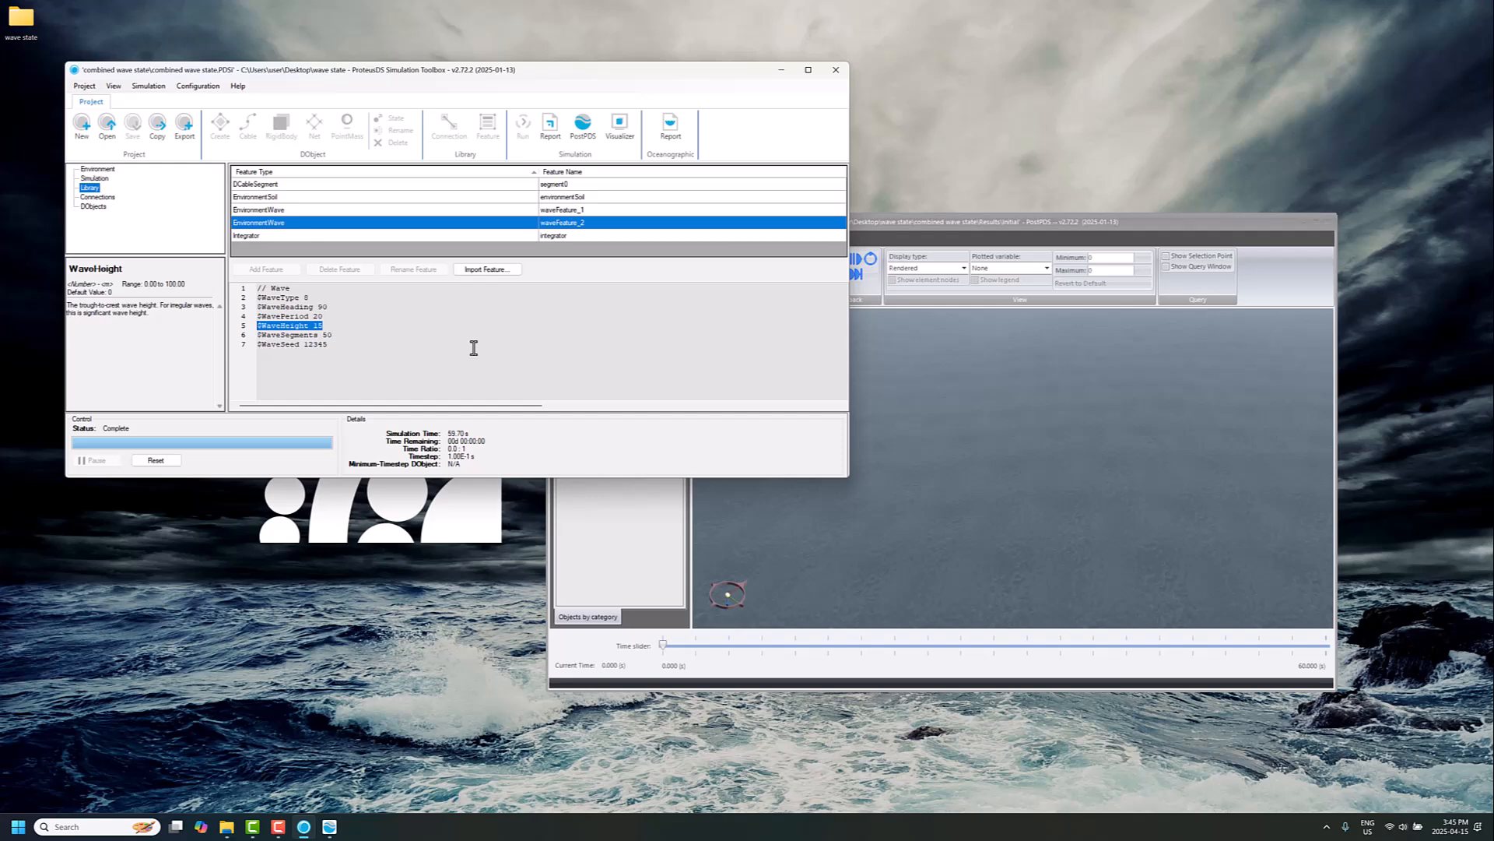
click(912, 459)
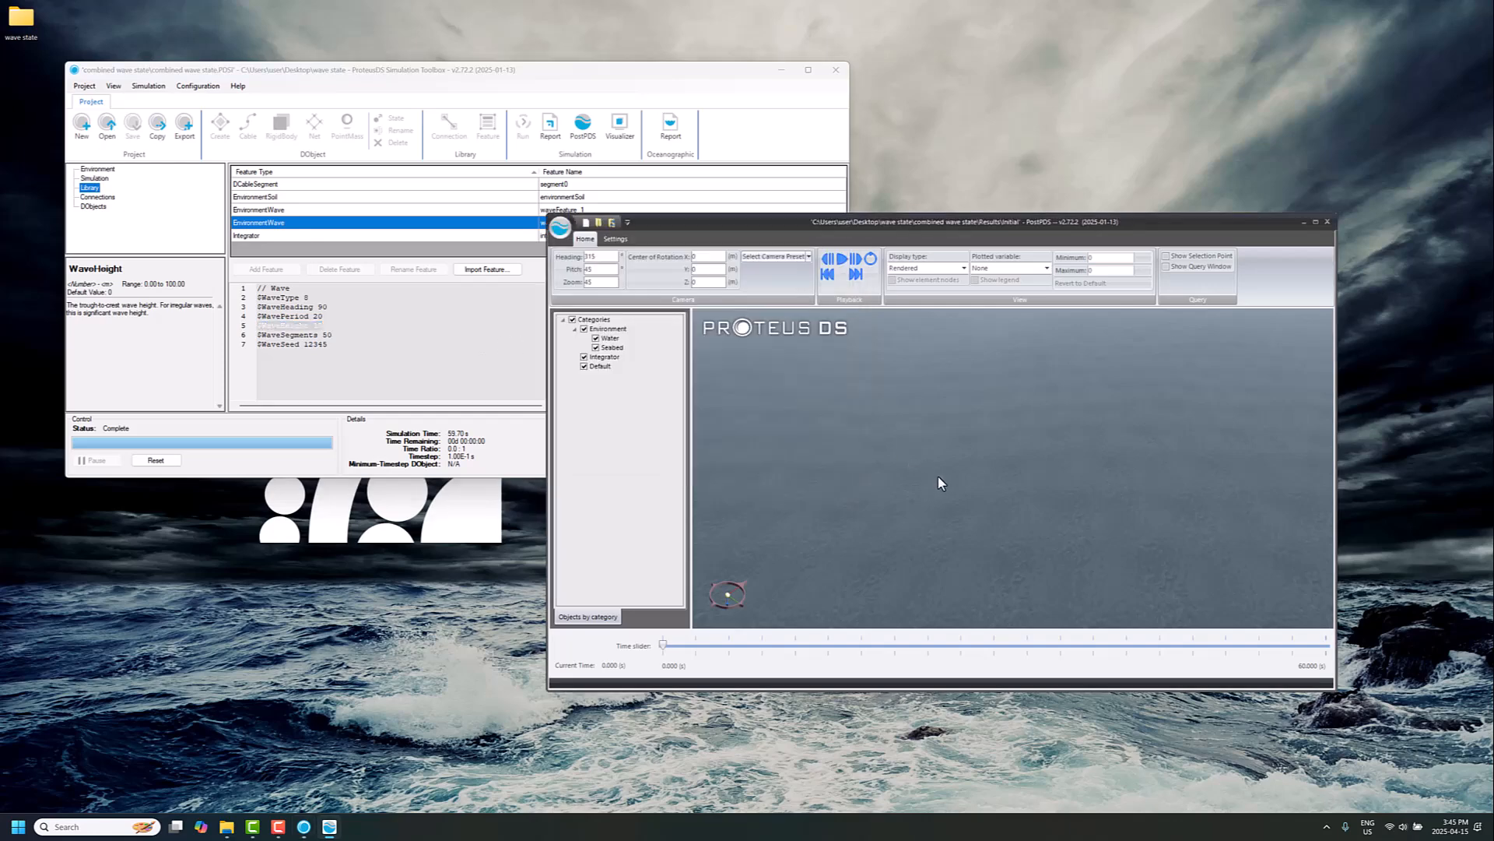
drag(935, 445, 937, 437)
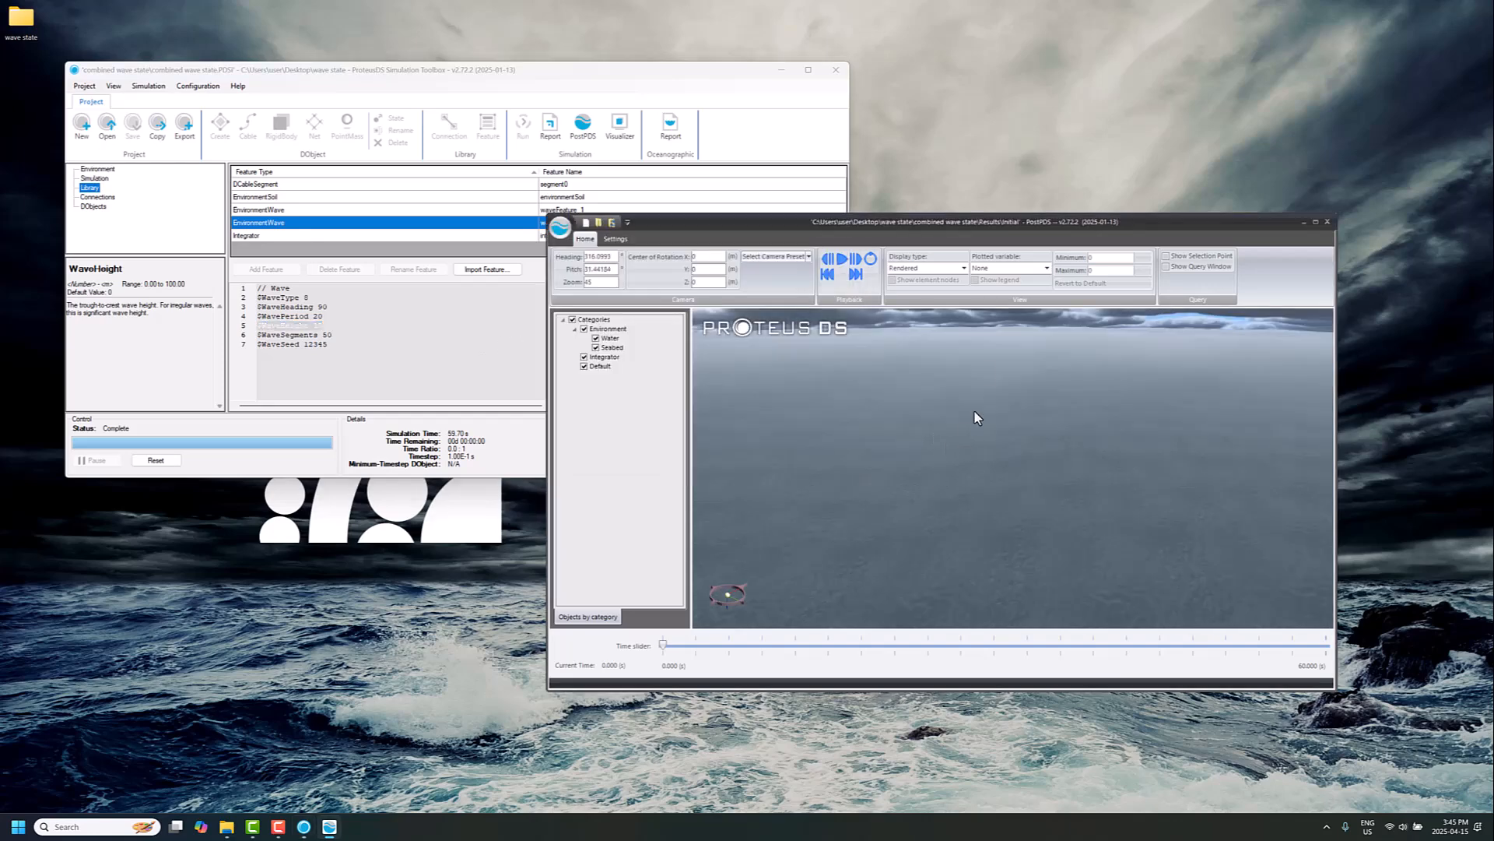
click(952, 268)
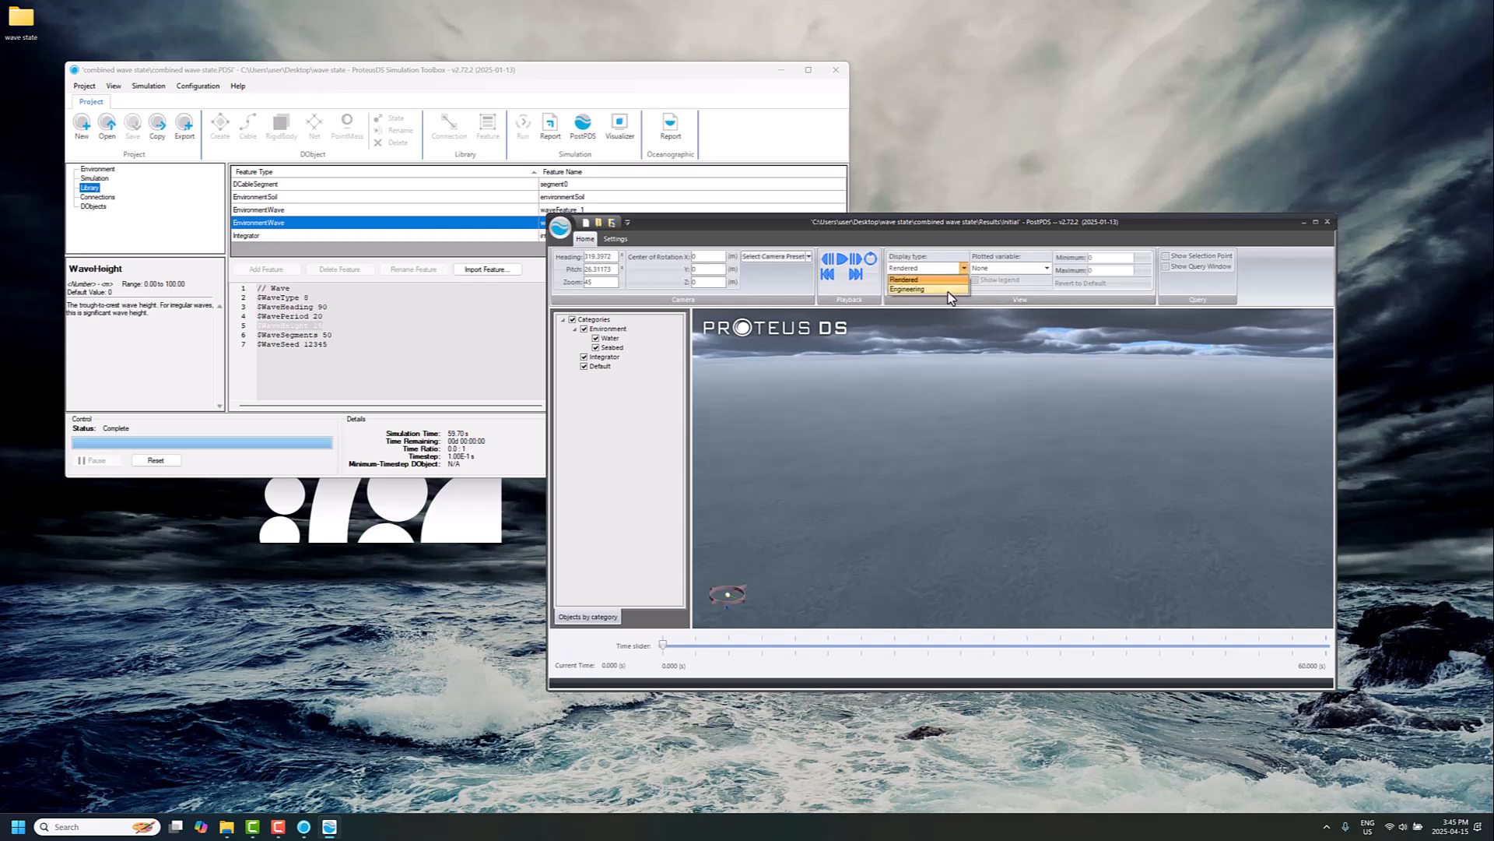
click(951, 289)
mouse_move(1031, 476)
mouse_down()
mouse_move(1001, 487)
mouse_move(1024, 470)
mouse_up()
scroll(1020, 470, up, 2)
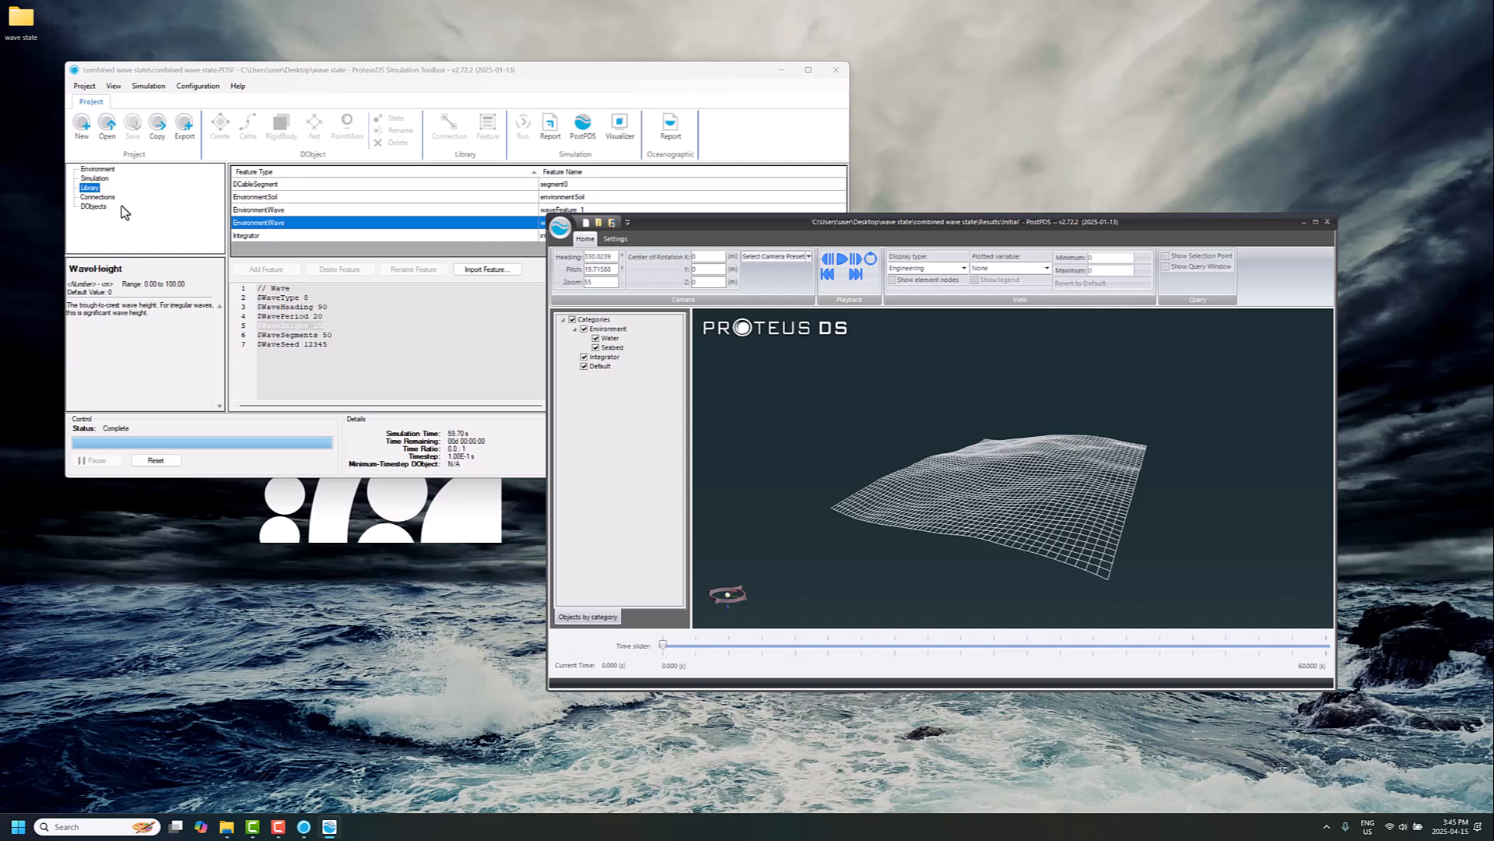
Step: Review waveFeature_1's wave parameters in the feature editor
click(301, 210)
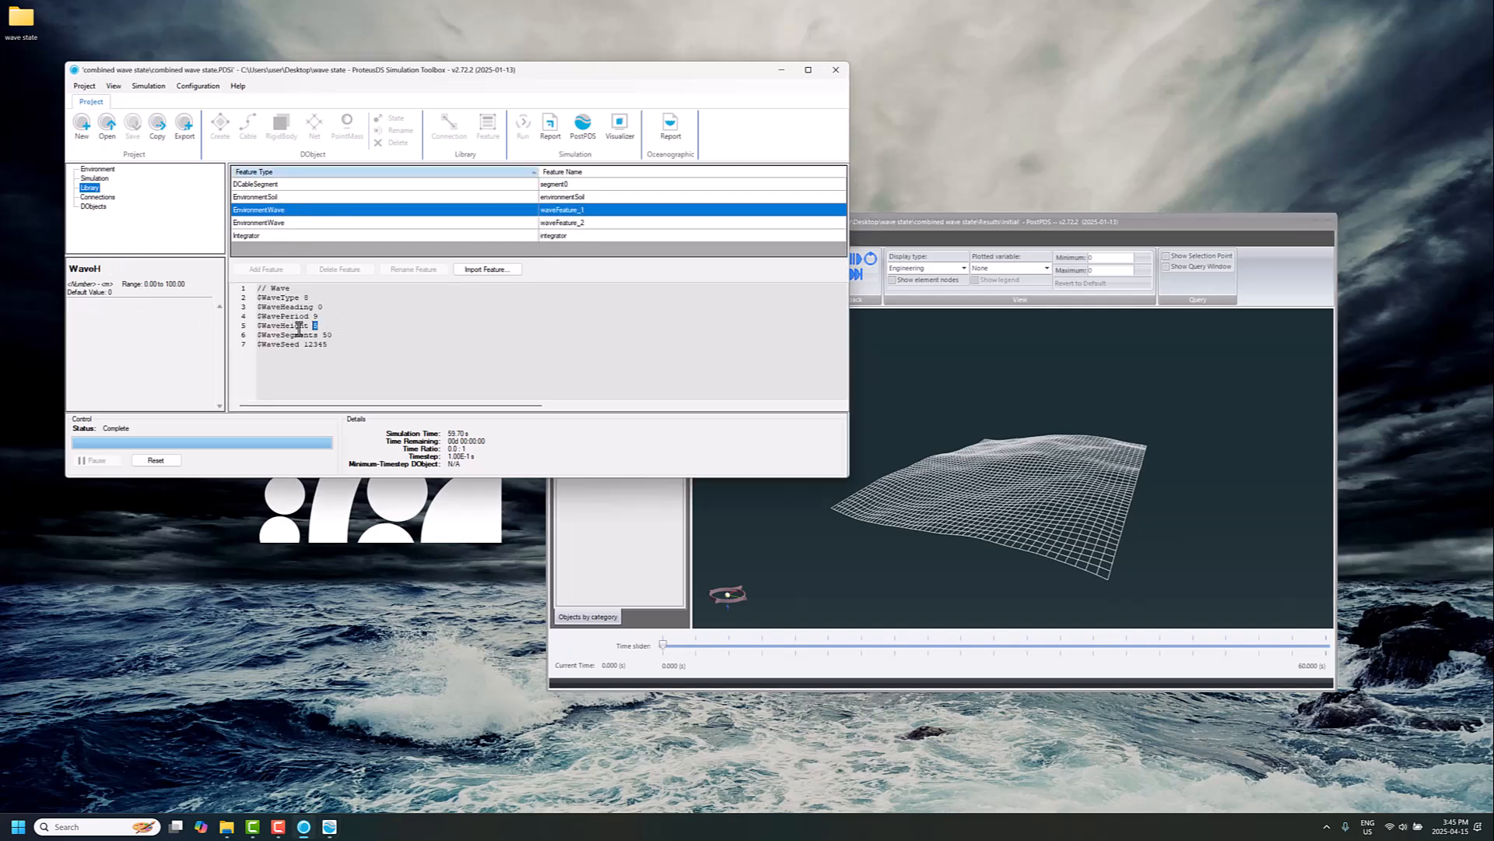
drag(319, 325, 259, 325)
click(356, 327)
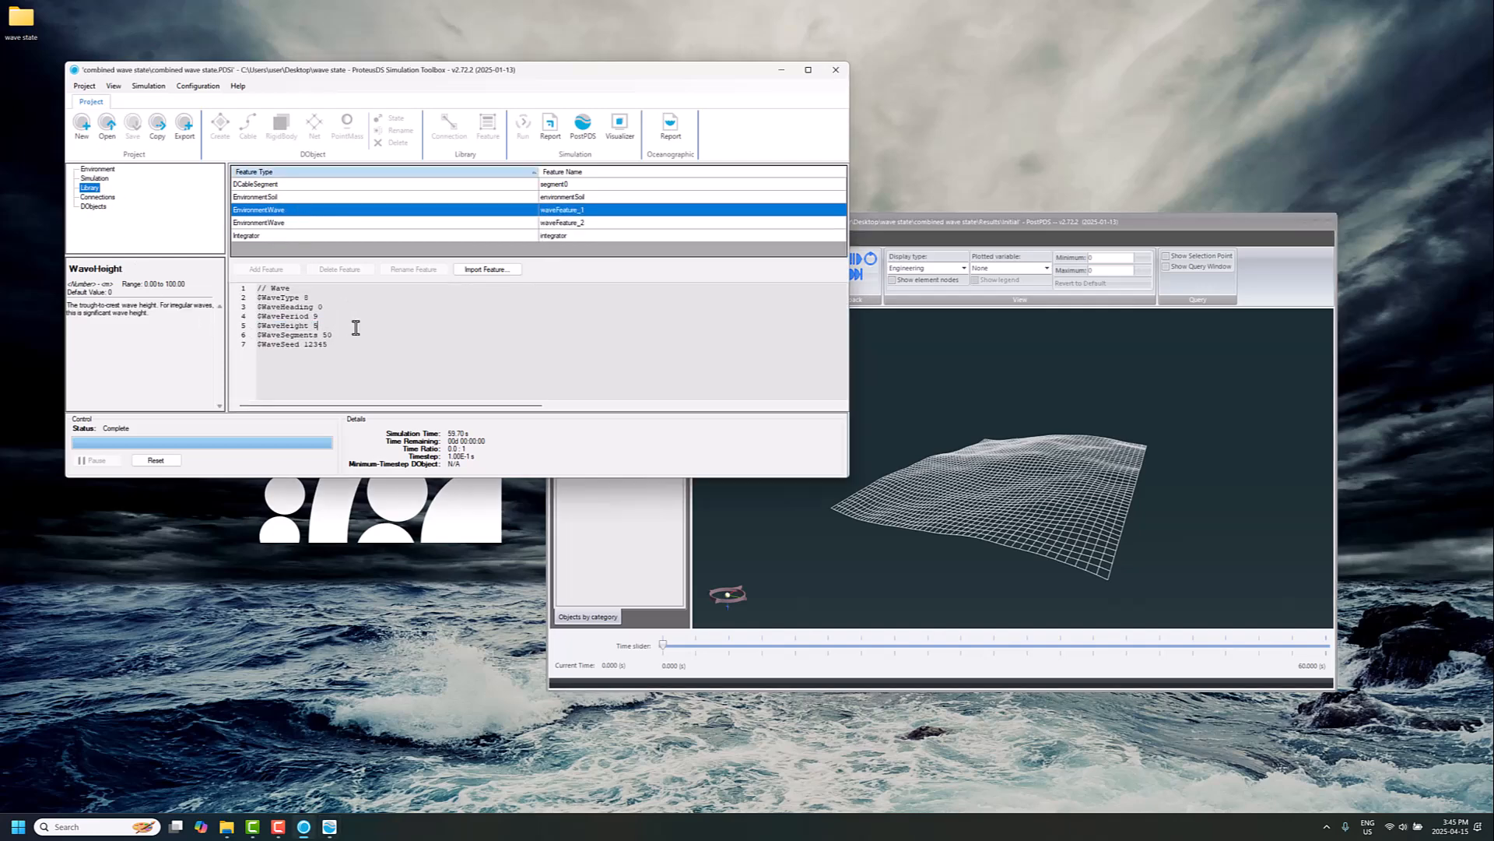
click(1051, 474)
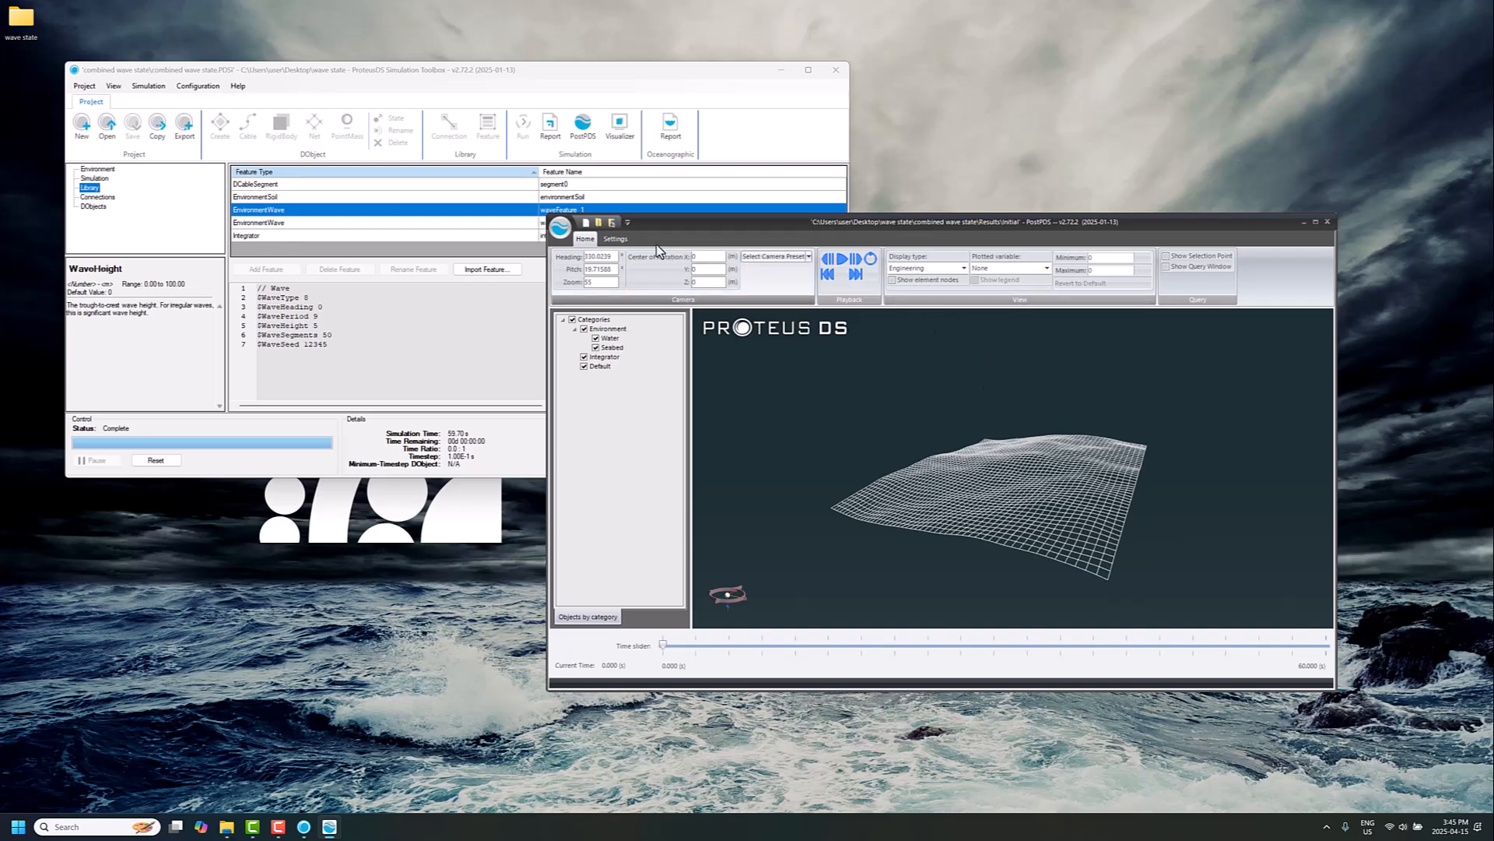
Step: Edit the water render settings, changing the water grid's X and Y lengths, and apply them
click(615, 239)
click(1032, 272)
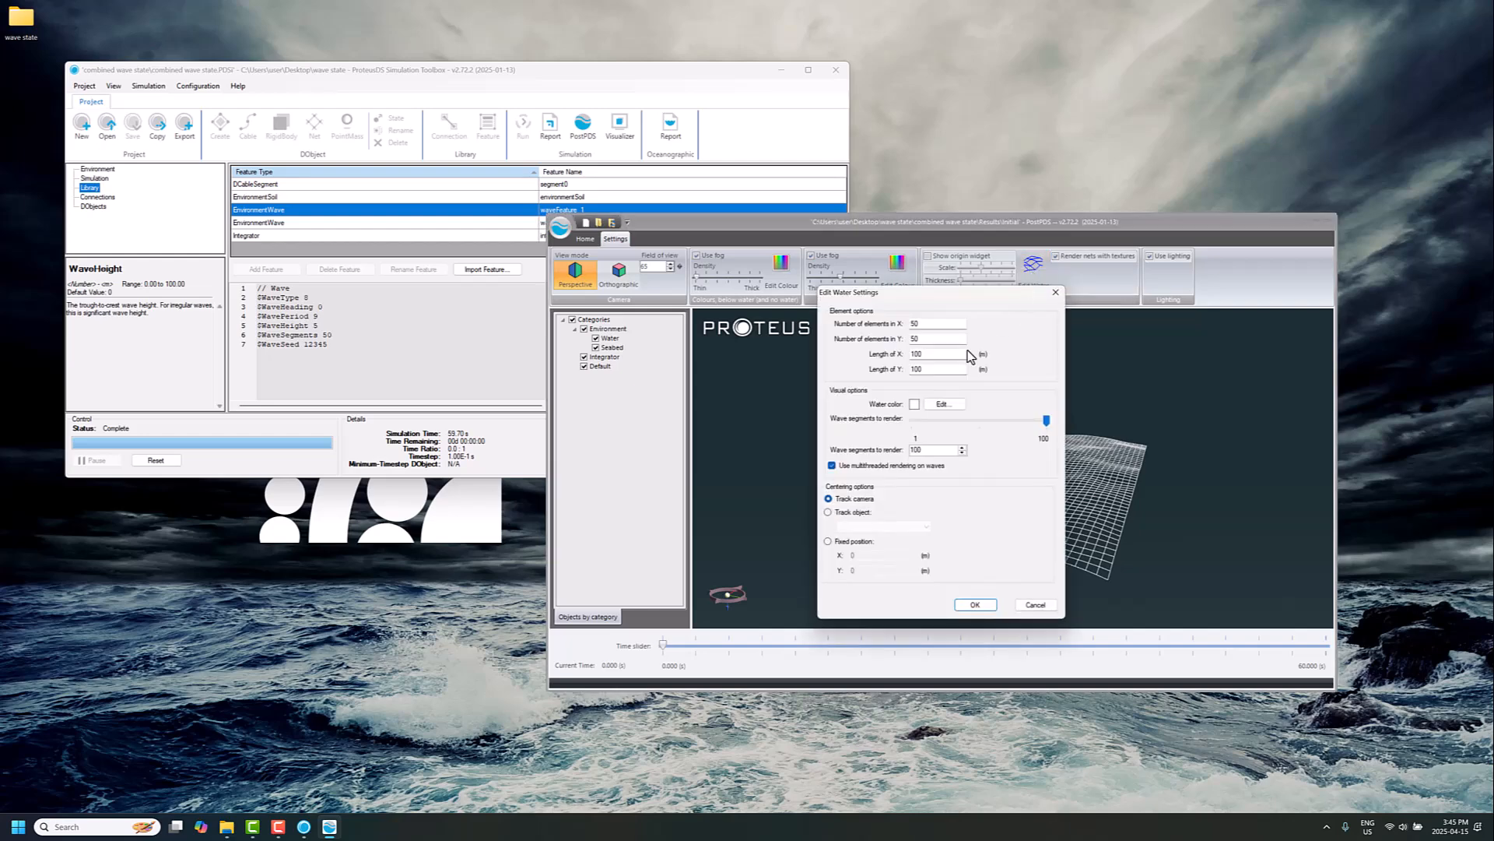
click(914, 355)
click(1034, 270)
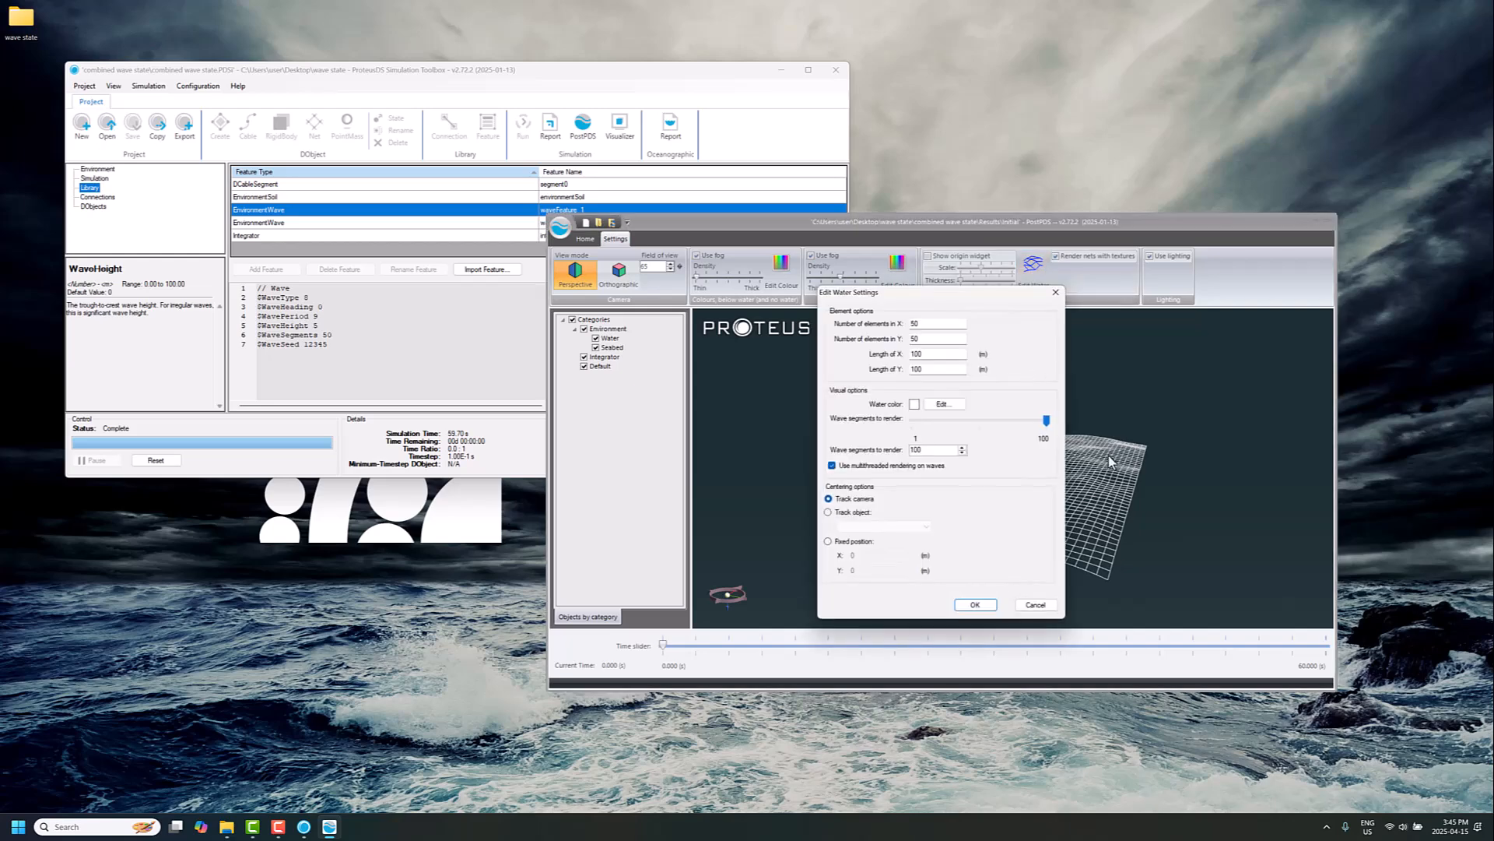
click(914, 355)
key(BackSpace)
text(5)
click(916, 369)
key(BackSpace)
text(5)
click(975, 605)
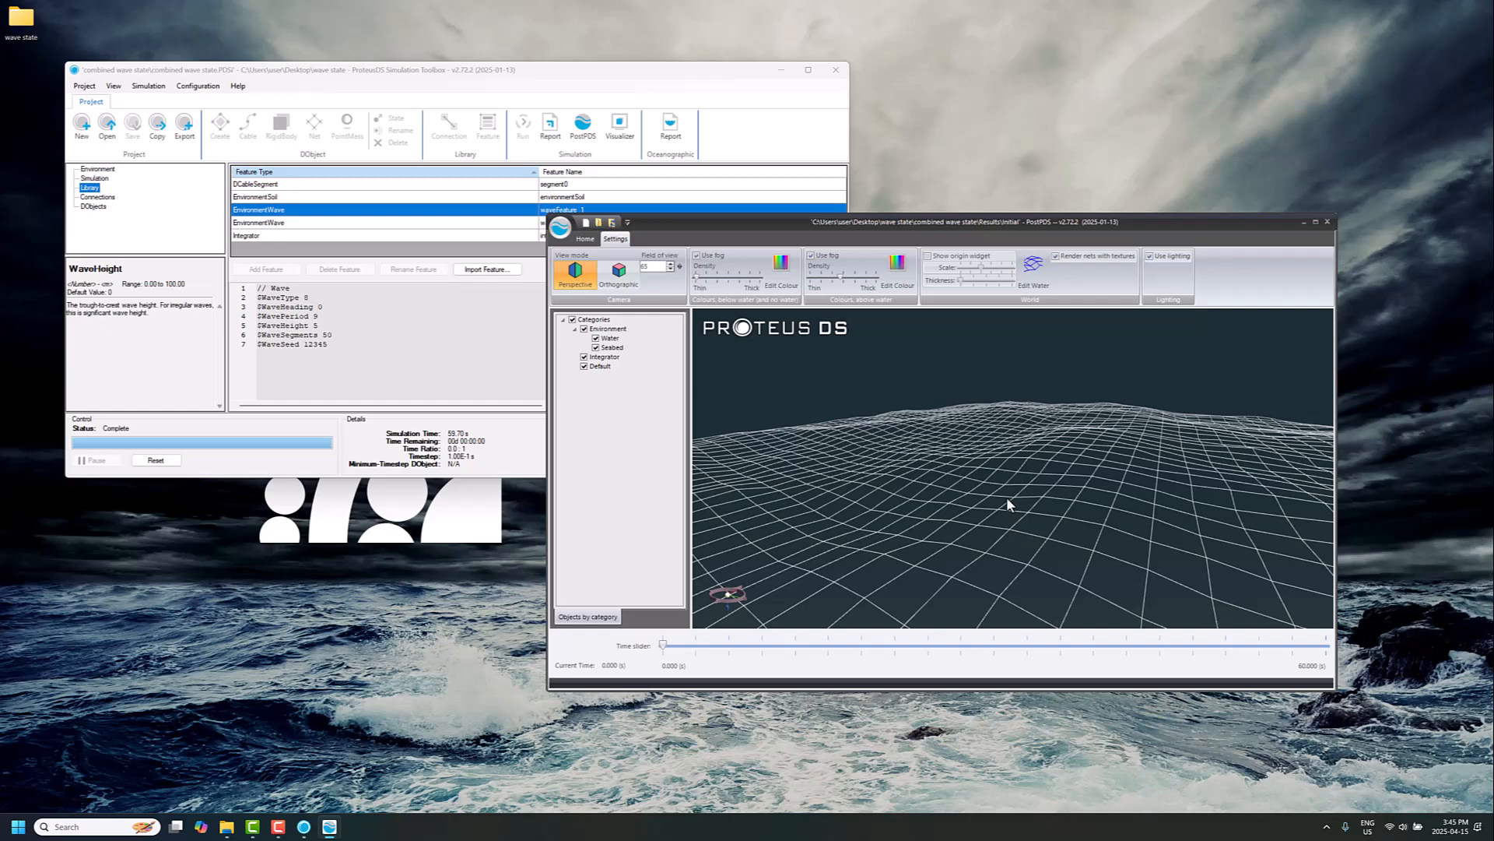
Step: Maximize the results viewer and scrub the time slider through the simulation to its end
scroll(1008, 495, down, 5)
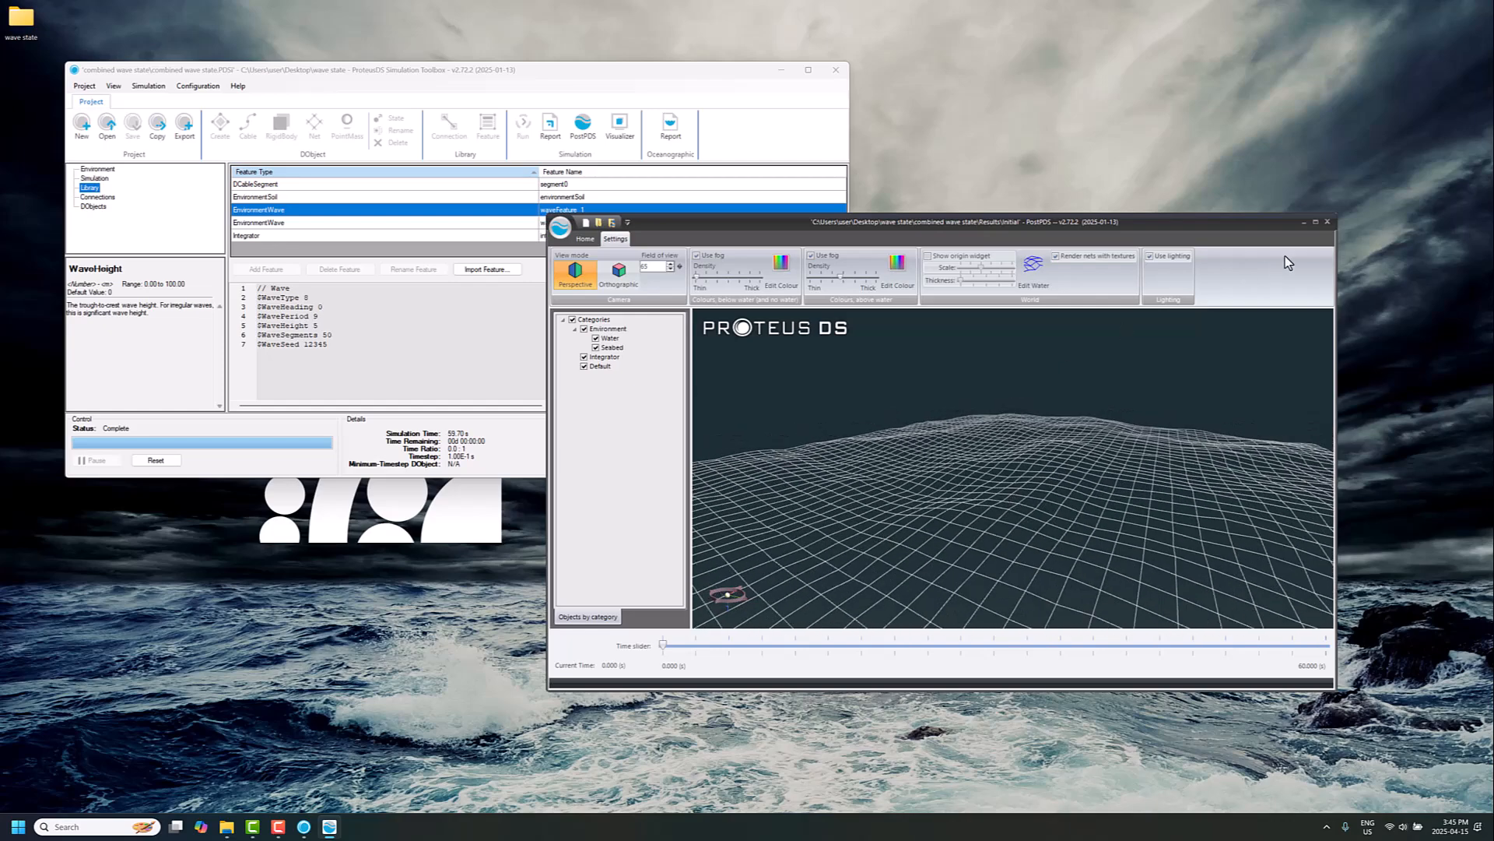
click(1315, 221)
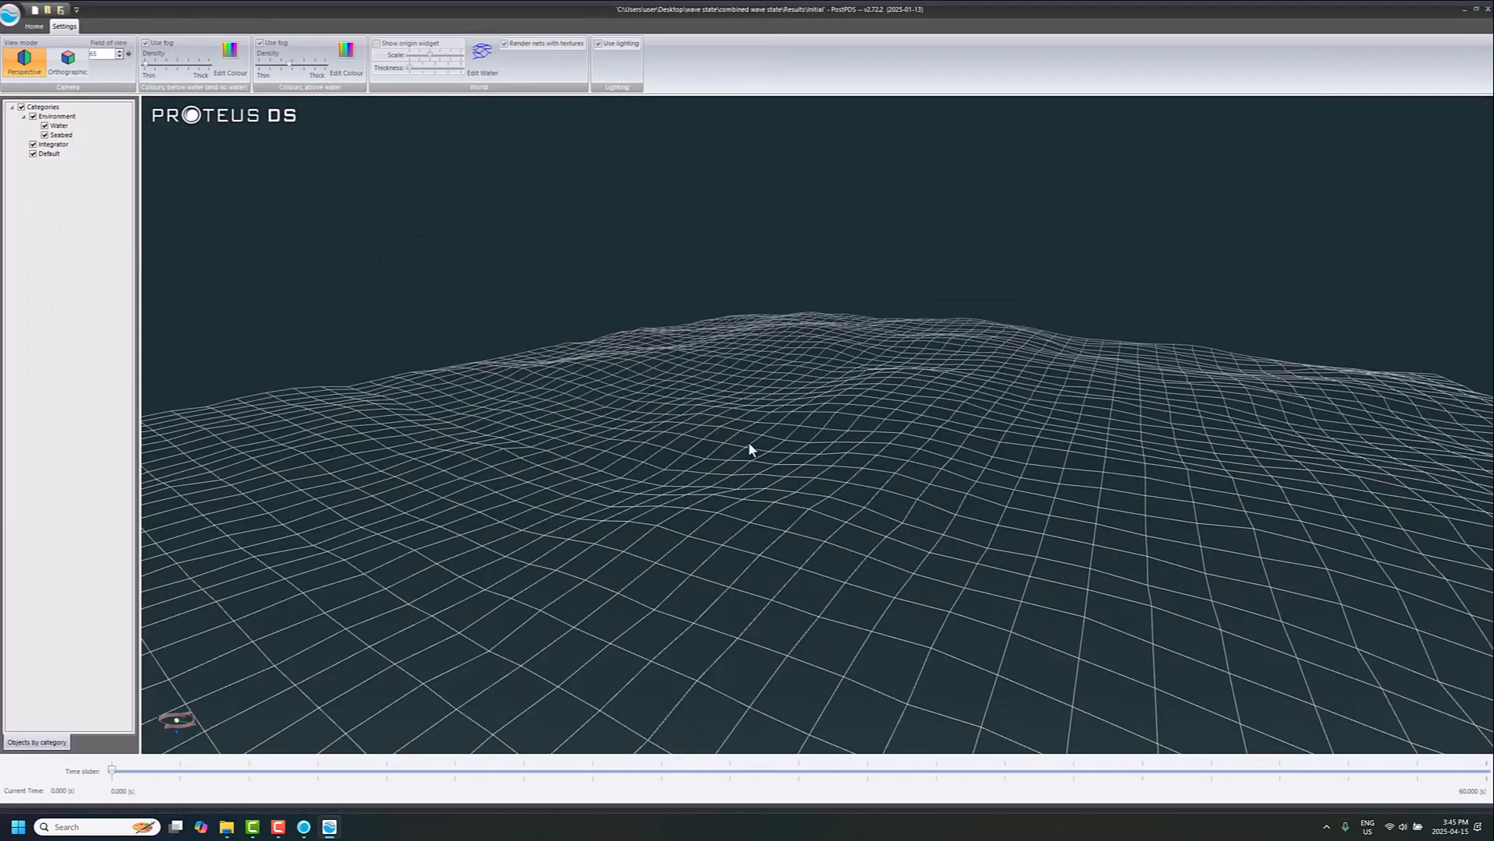
drag(749, 449, 452, 625)
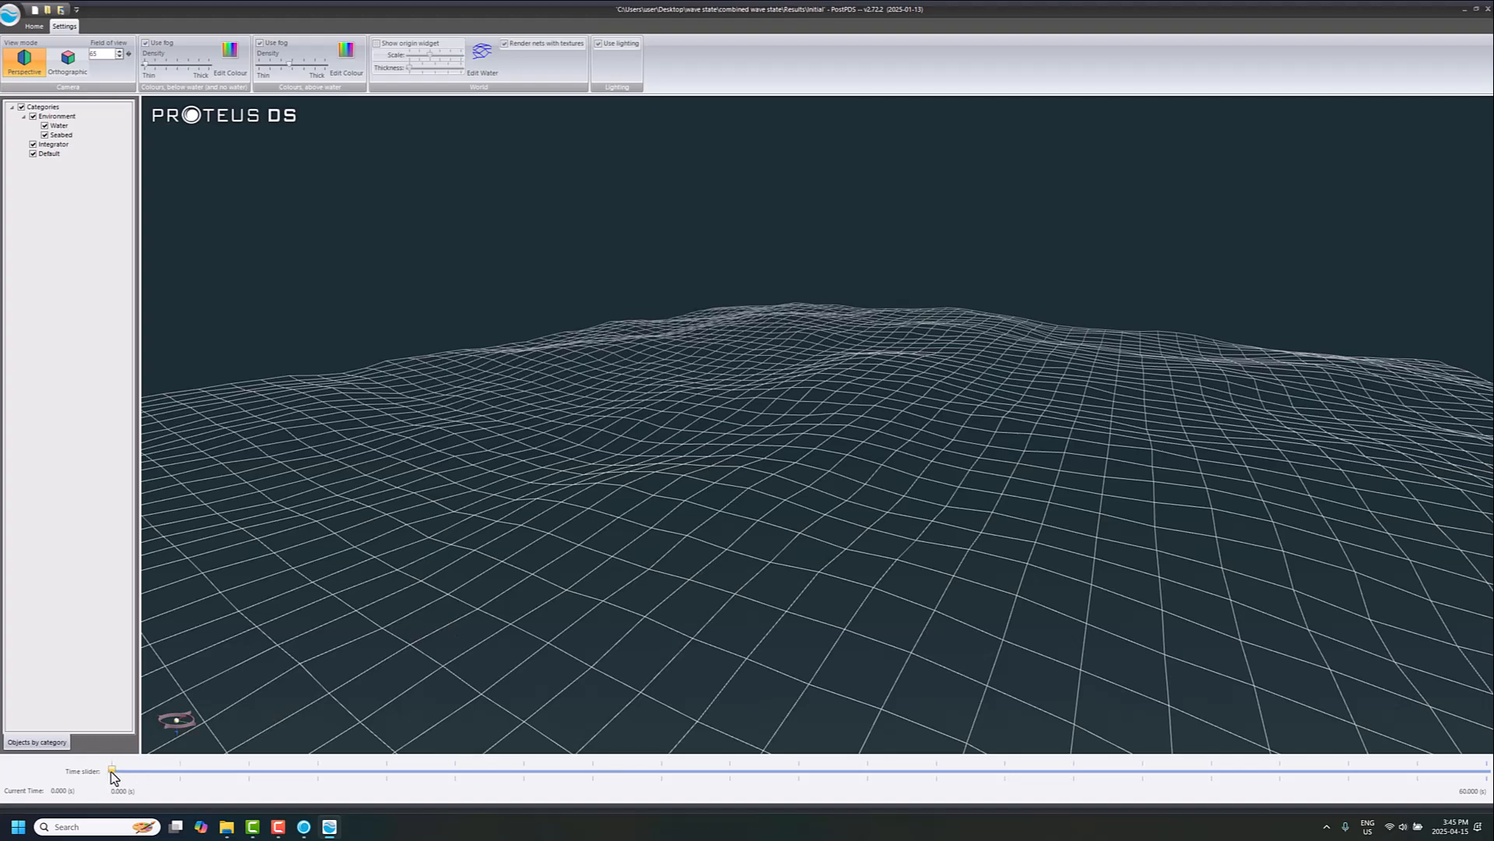
drag(111, 770, 501, 770)
drag(568, 769, 695, 769)
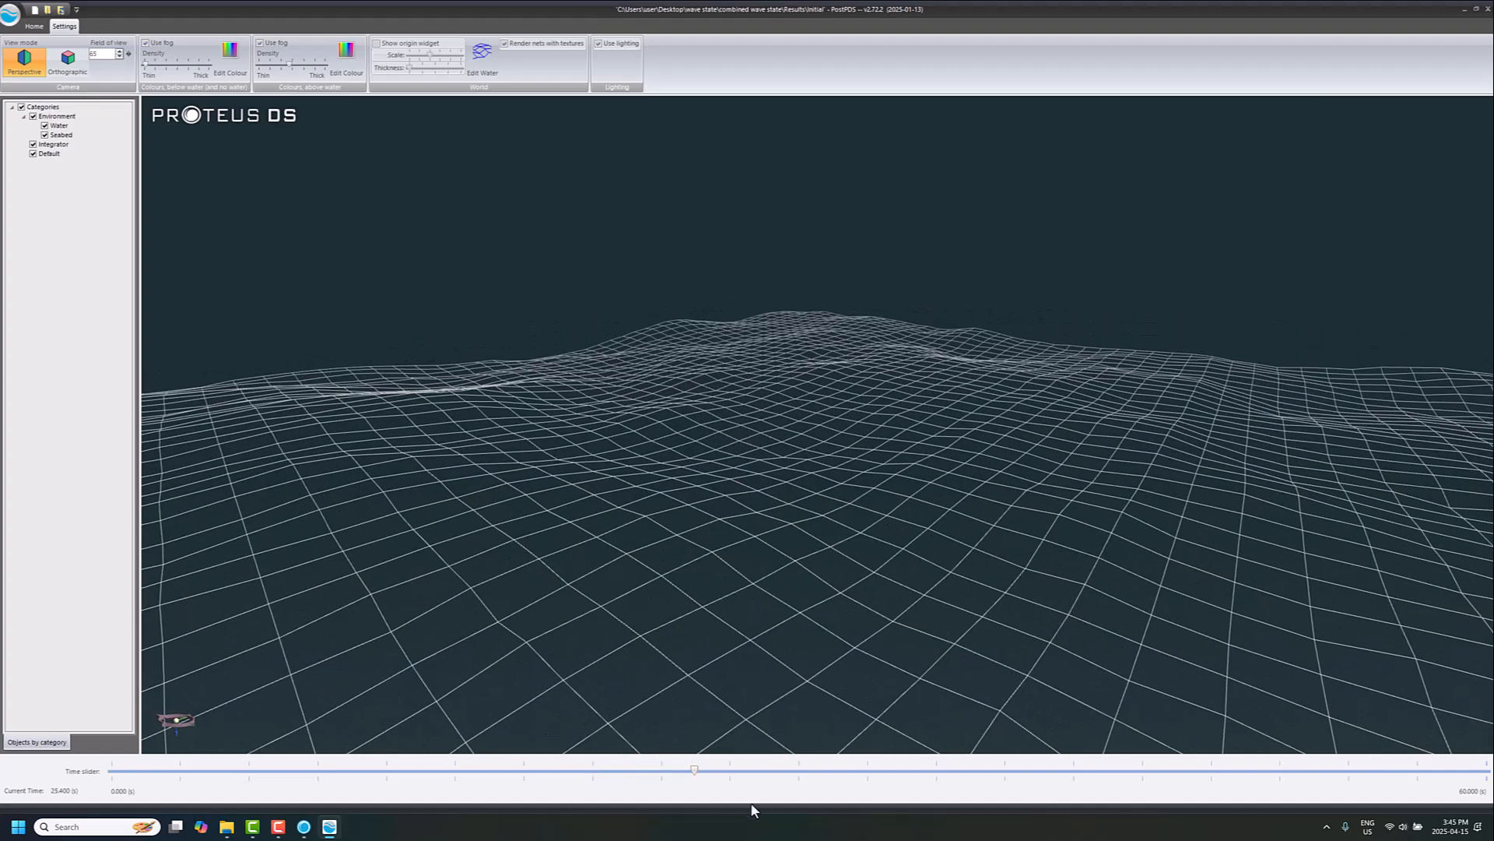
drag(695, 771, 1322, 720)
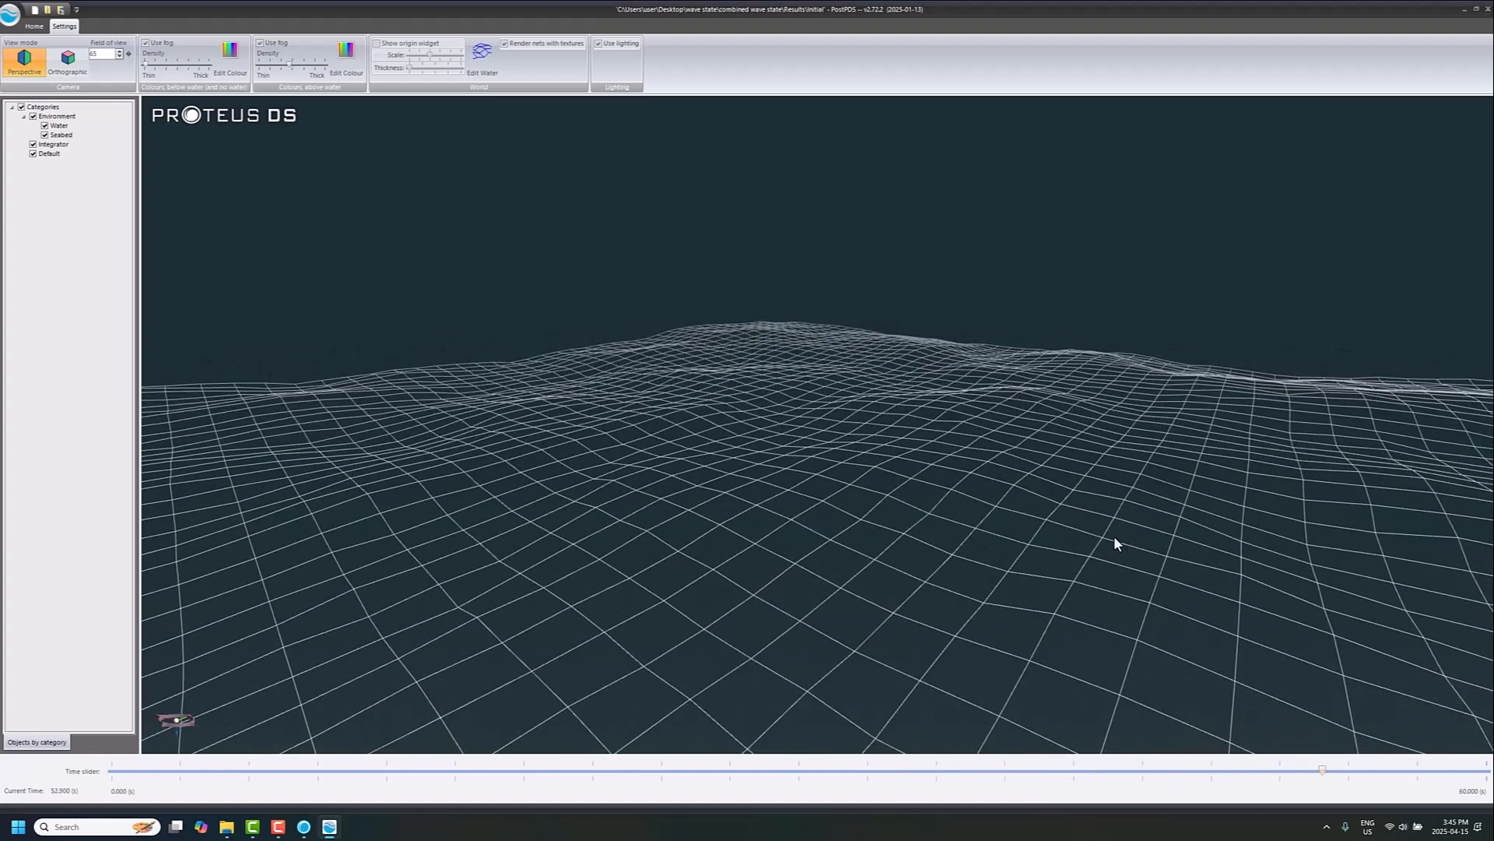
drag(1113, 537, 1044, 530)
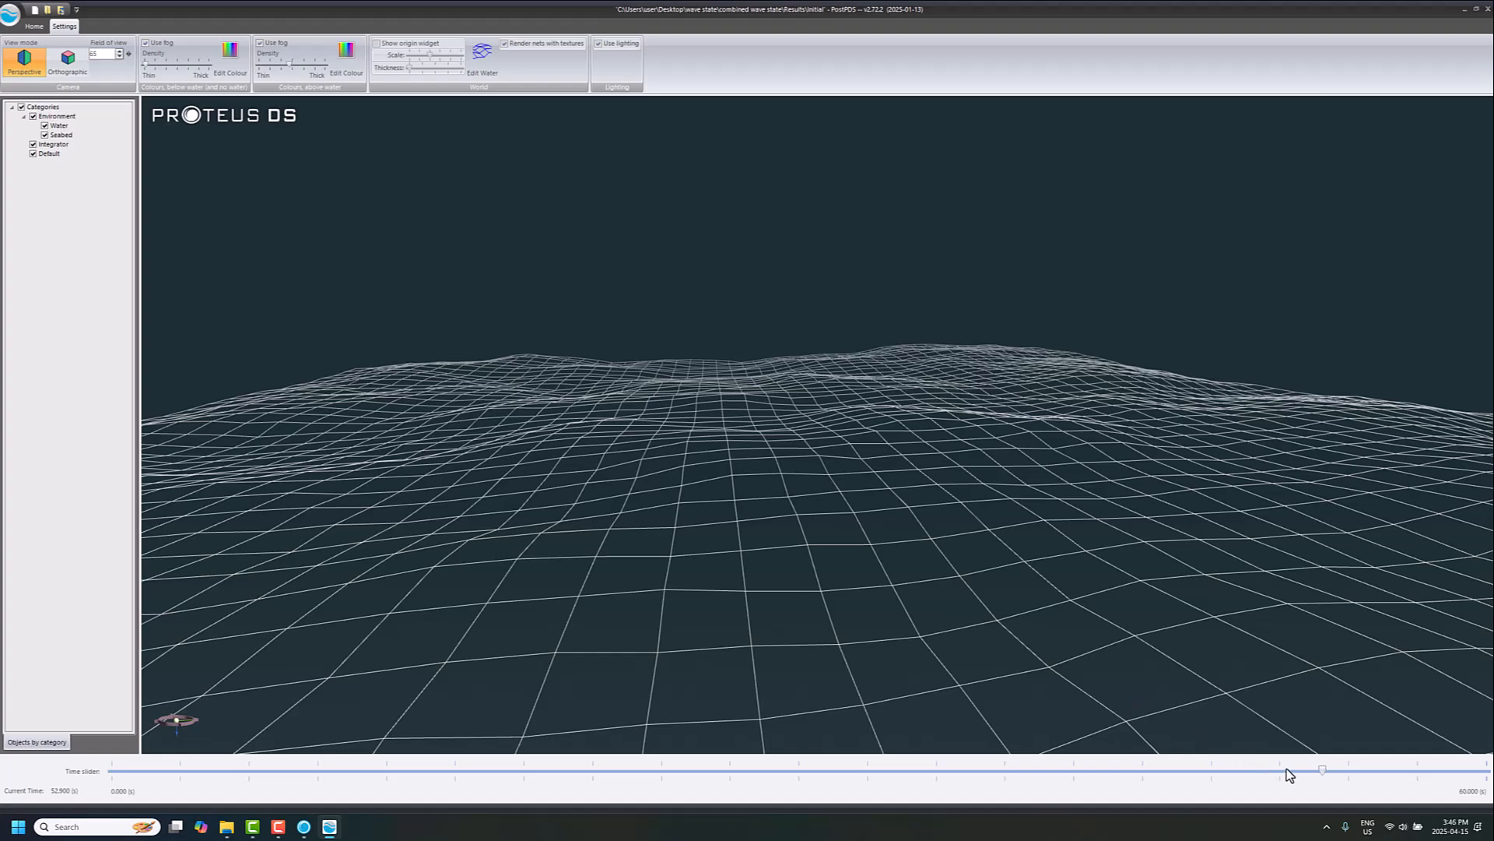
drag(1322, 771, 1488, 754)
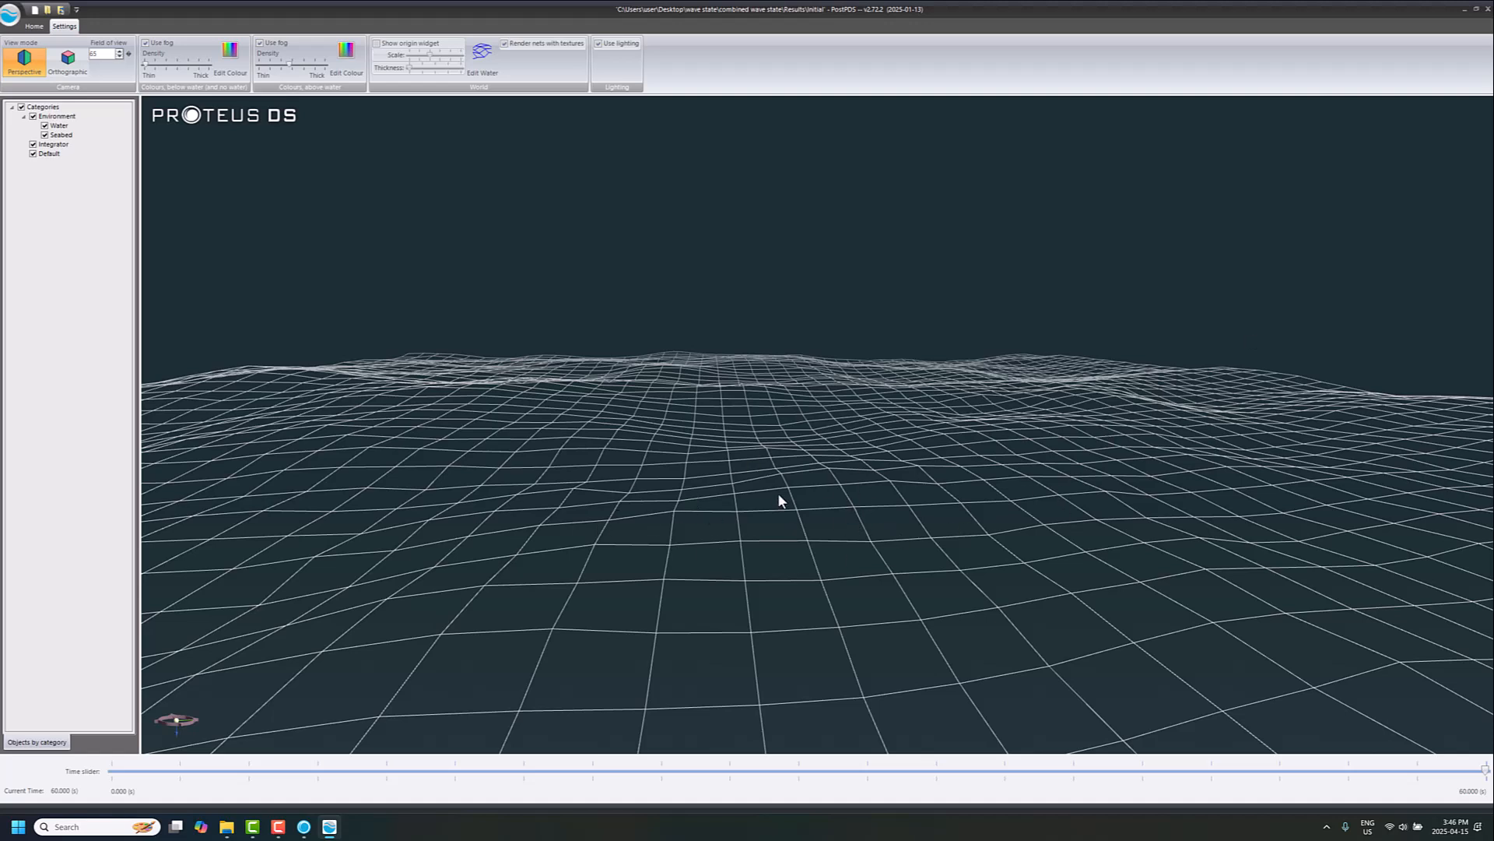
Step: Minimize the viewer and examine the WaveStatsProbe entry in the Environment input file
click(1466, 13)
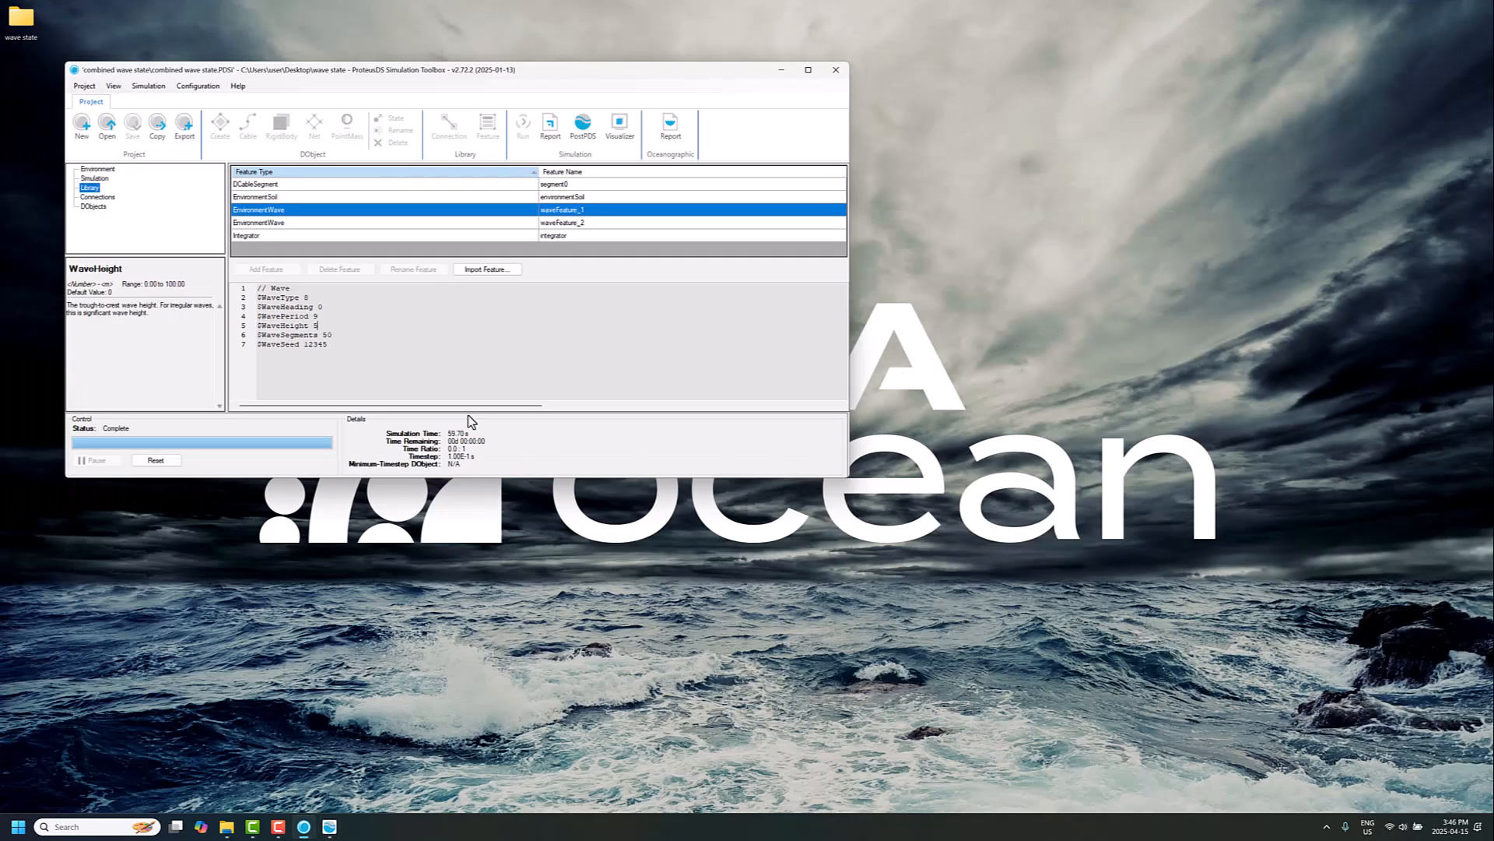
click(98, 169)
scroll(402, 350, up, 4)
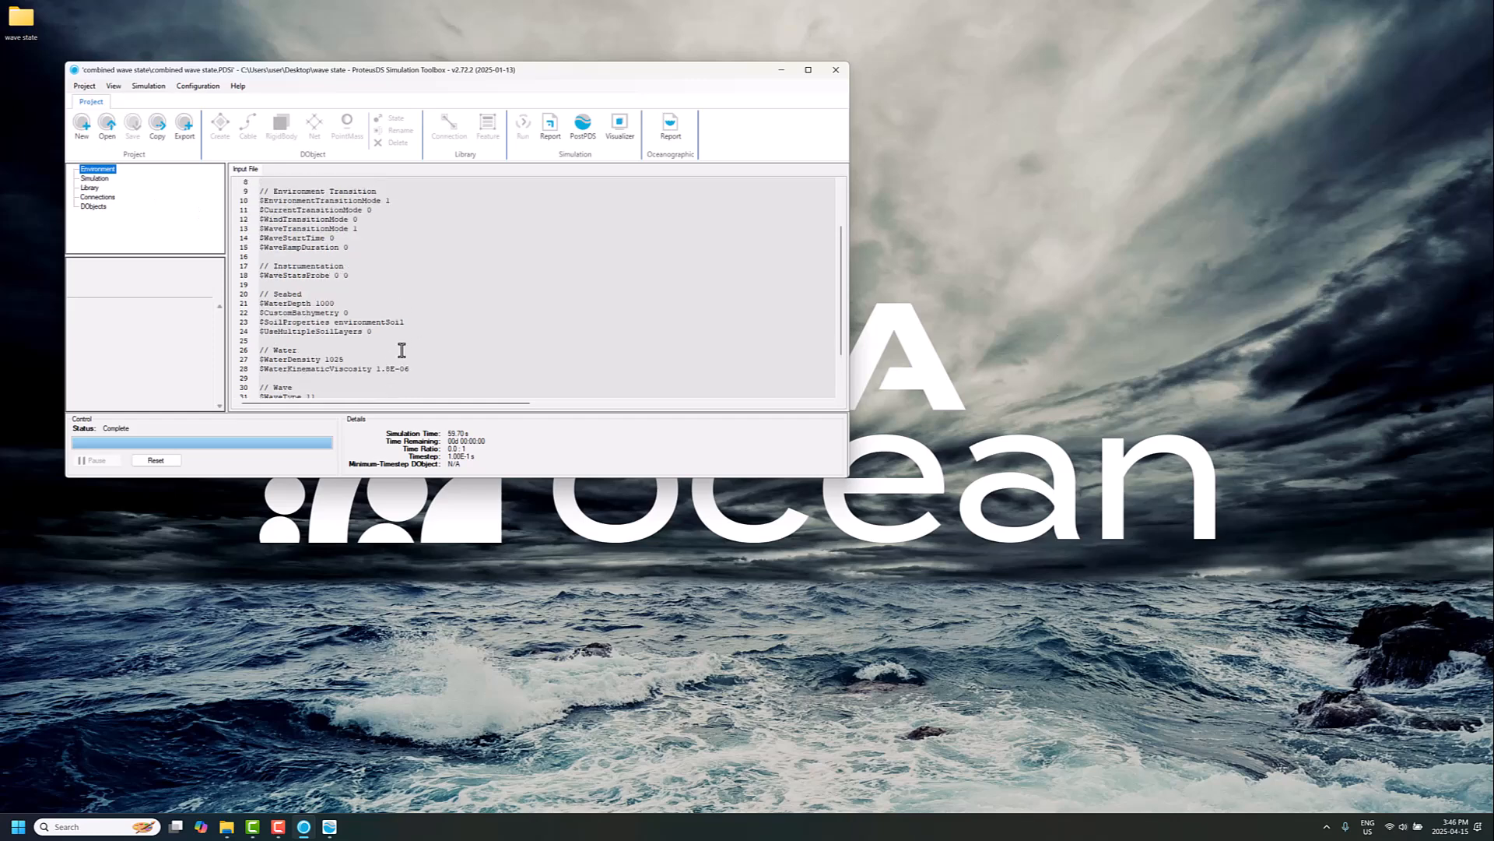
drag(348, 332, 229, 340)
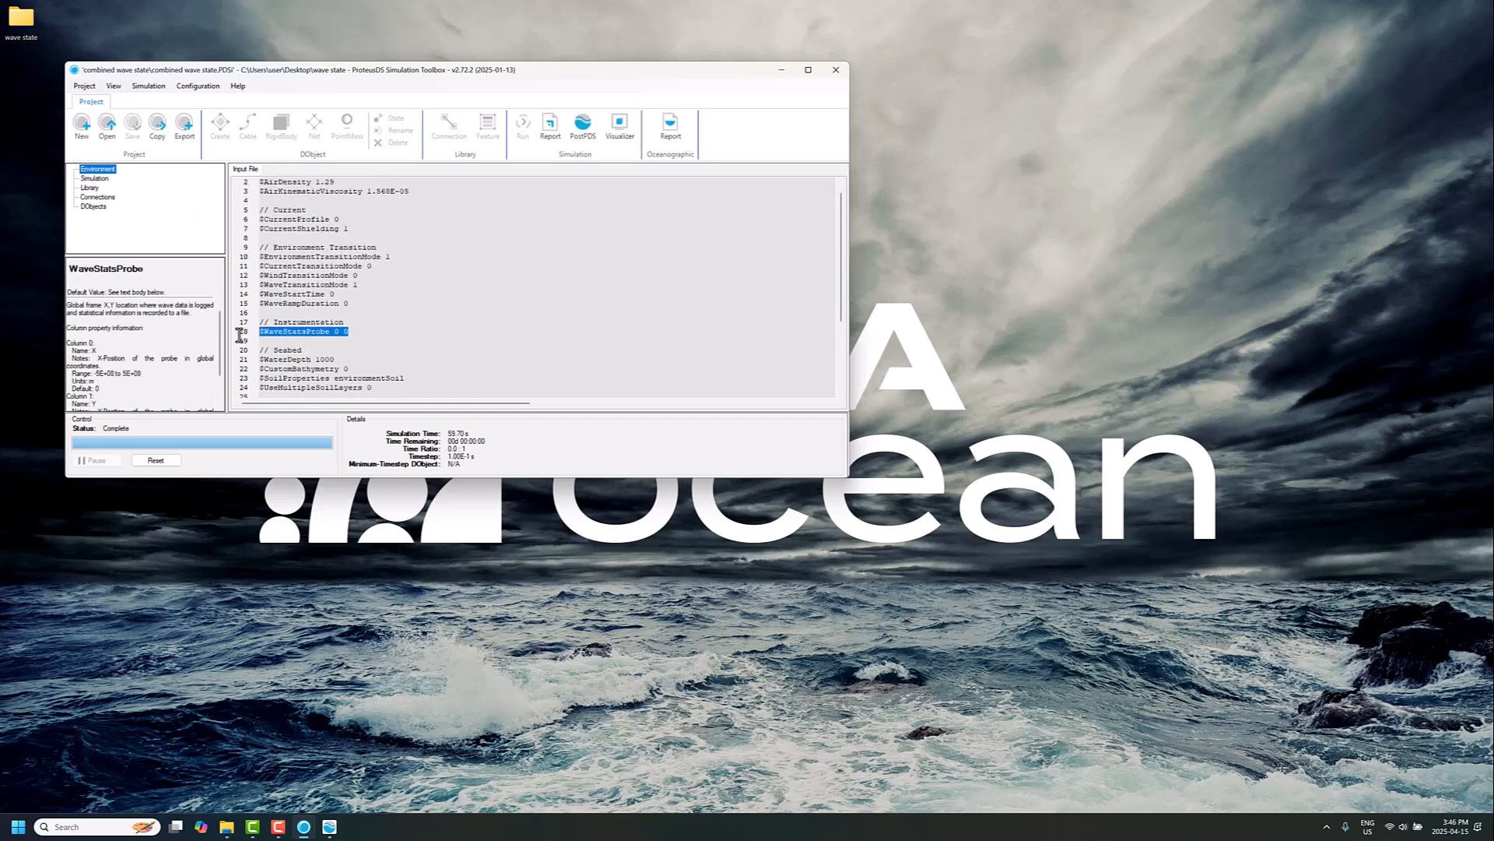
mouse_move(349, 331)
mouse_down()
mouse_move(266, 331)
mouse_move(350, 331)
mouse_move(333, 331)
mouse_up()
click(351, 331)
key(ctrl+shift+Left)
key(ctrl+shift+Left)
key(ctrl+shift+Left)
key(ctrl+shift+Left)
click(356, 336)
drag(332, 332, 352, 333)
click(340, 335)
double_click(338, 334)
Step: Open the simulation's results folder and open waveStatsProbes.dat
click(198, 86)
mouse_move(155, 93)
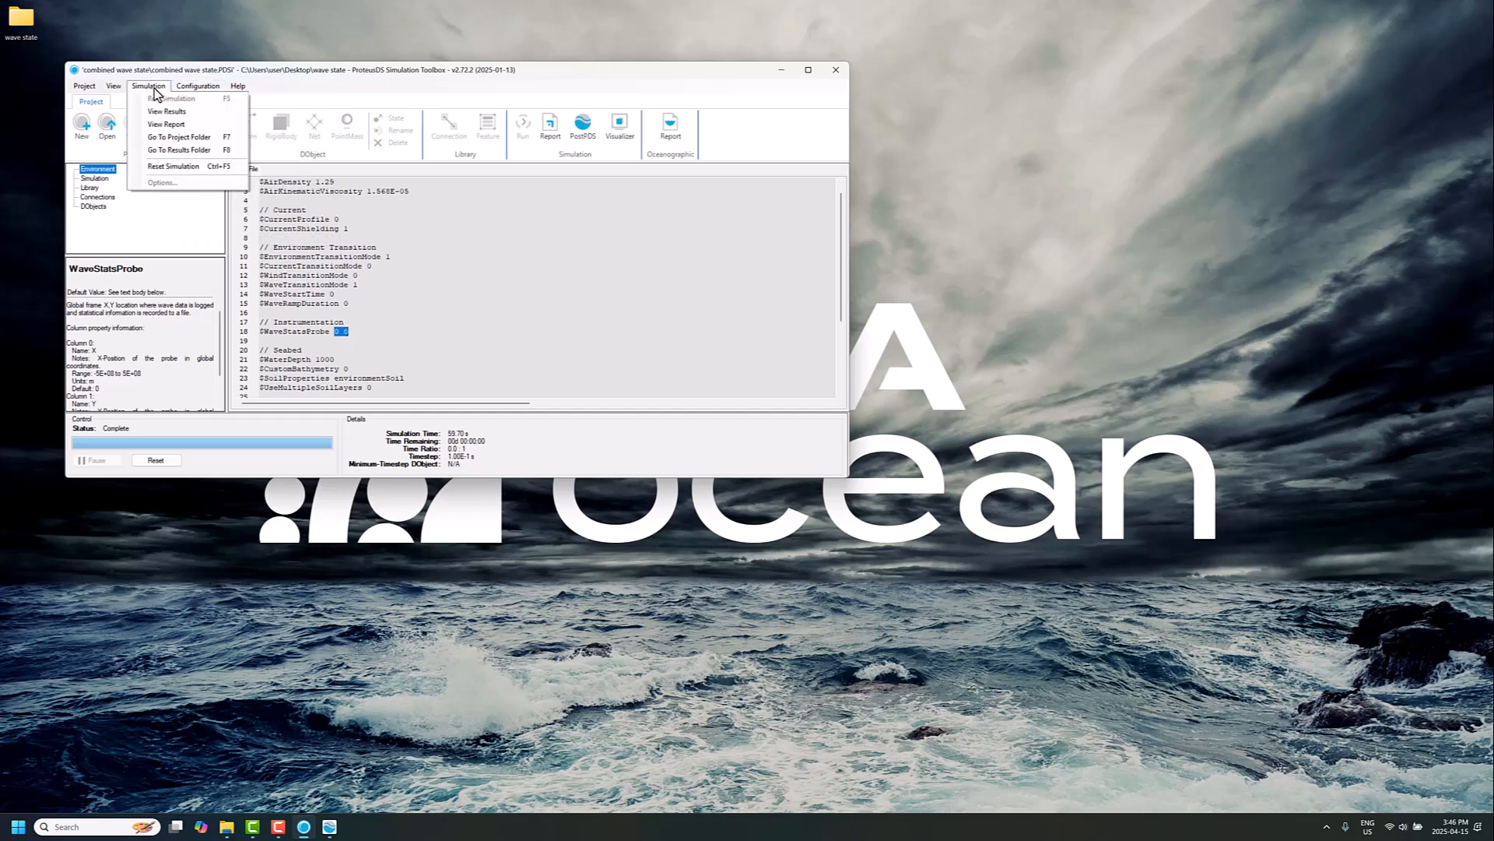
click(165, 149)
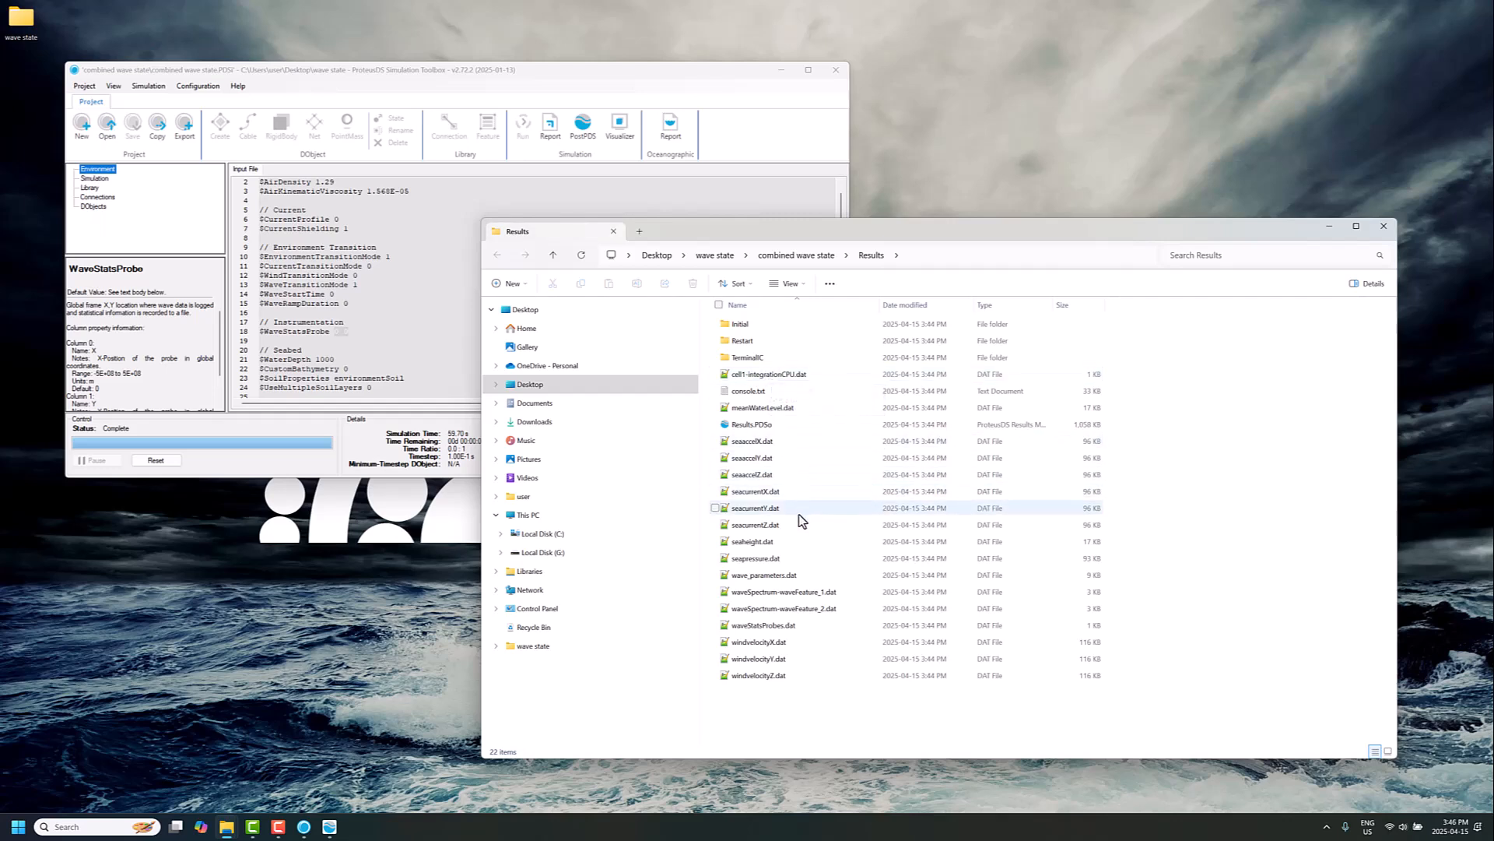
click(766, 627)
double_click(766, 628)
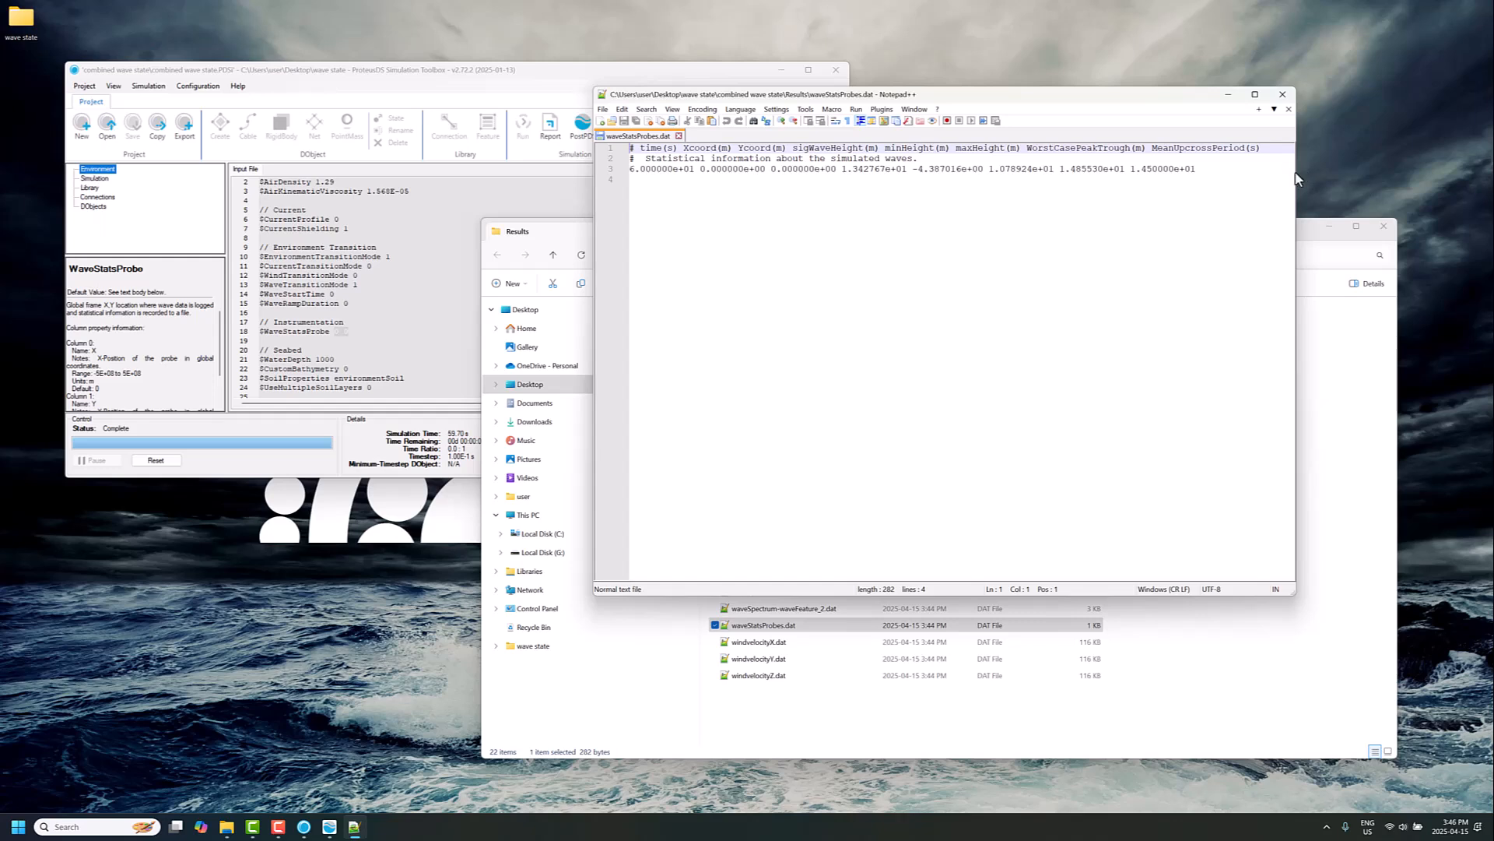
Step: Examine the wave statistics row in the file, then close it
drag(1295, 173, 1324, 173)
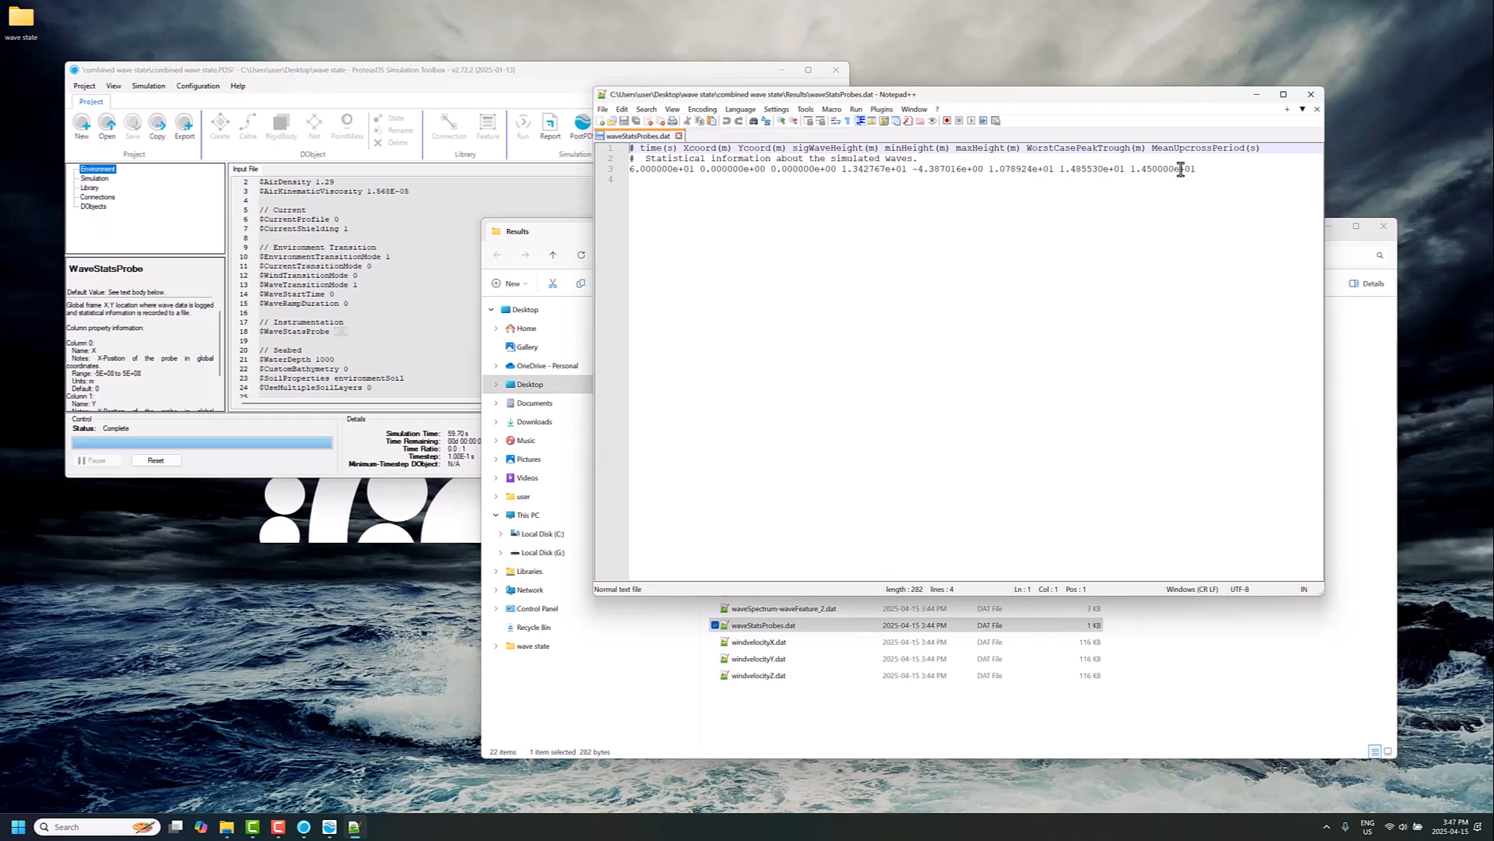
drag(1203, 169, 716, 175)
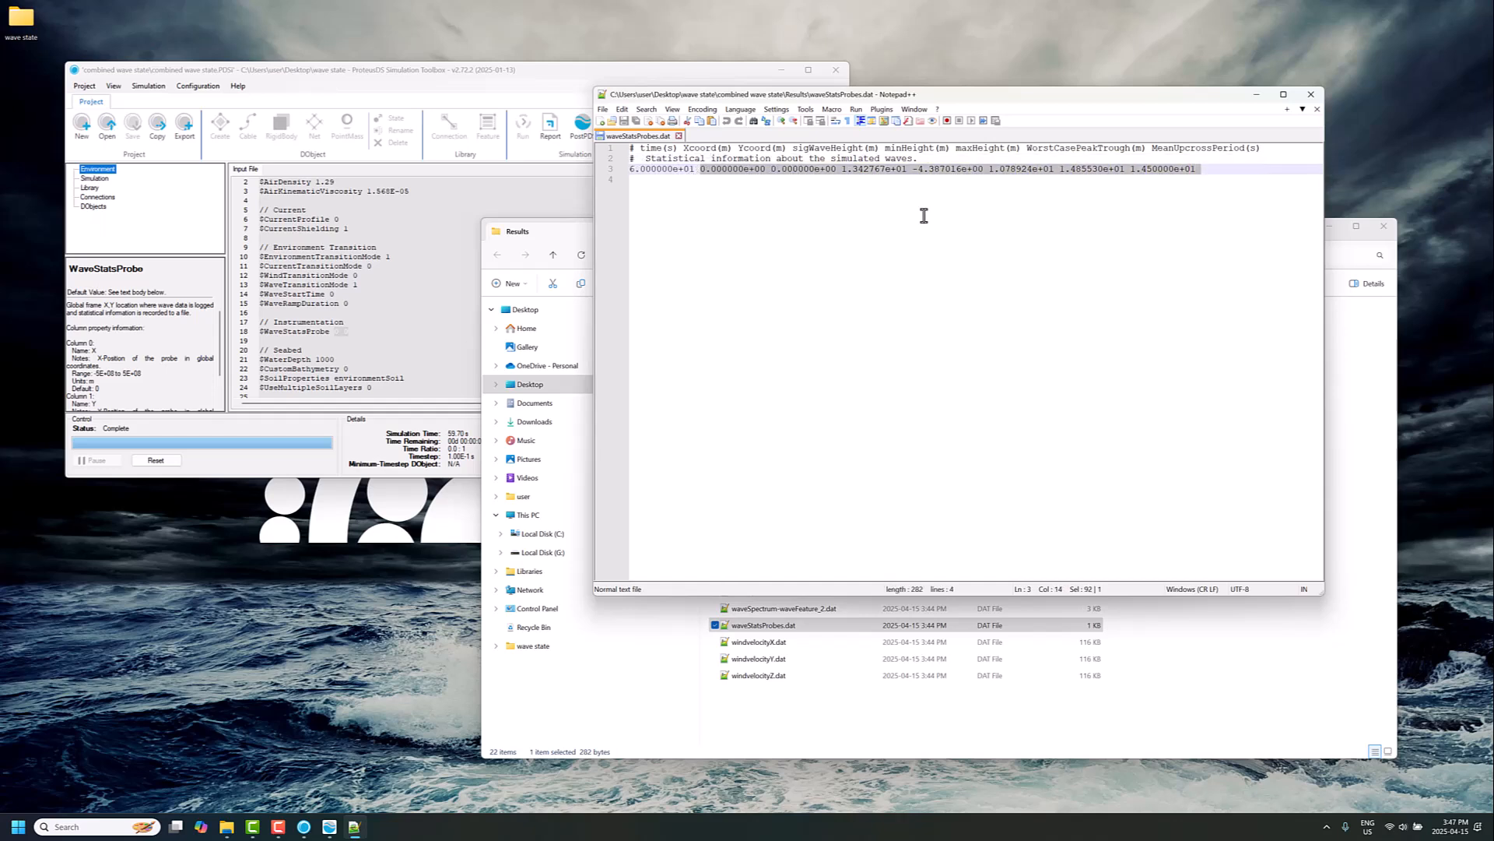
click(1317, 110)
click(1310, 94)
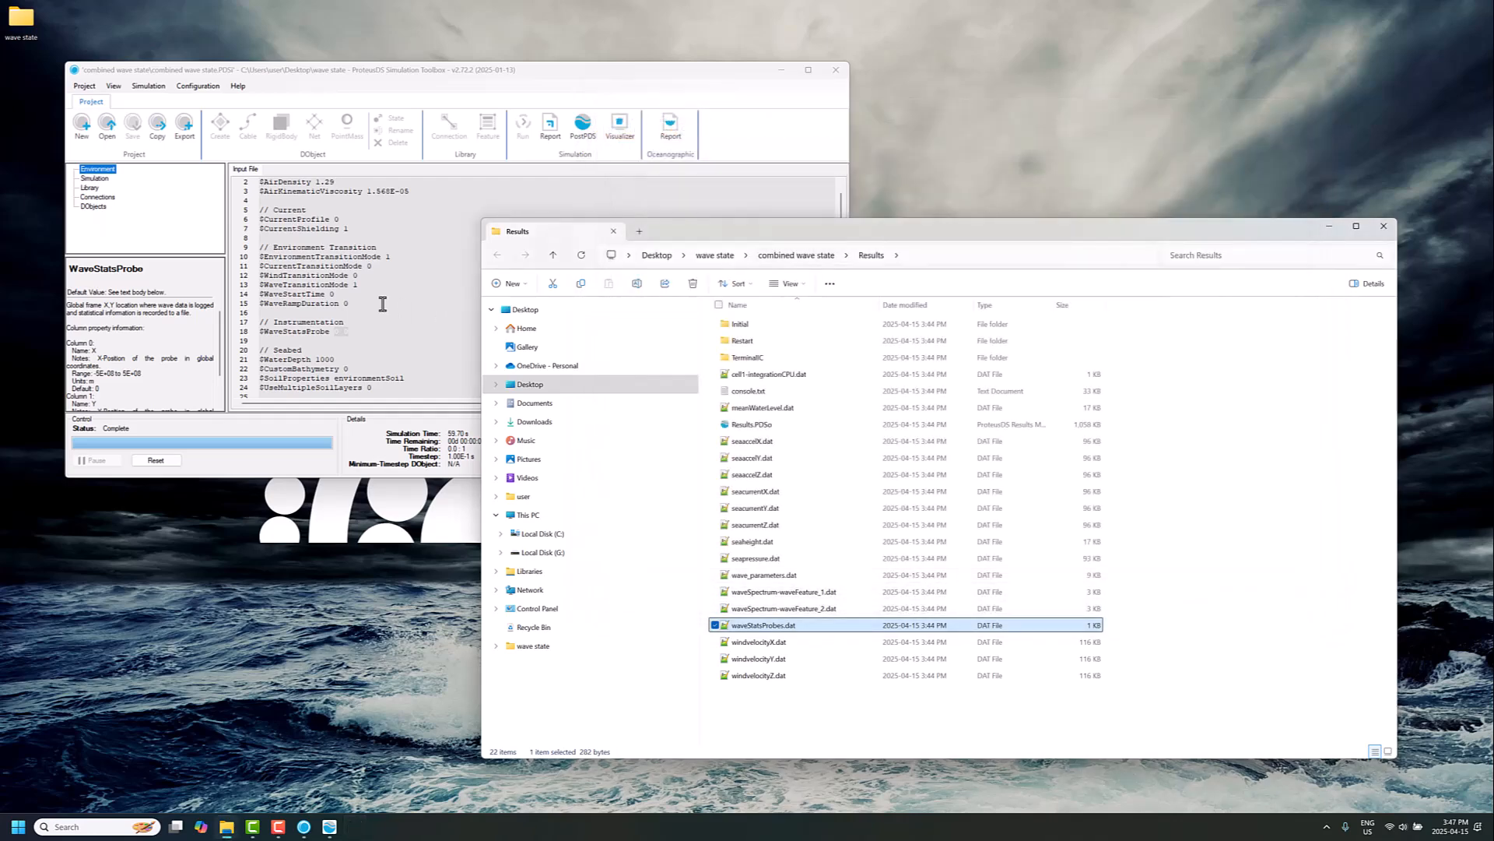
Step: Review the Wave section of the Environment input file
click(366, 292)
scroll(313, 374, down, 4)
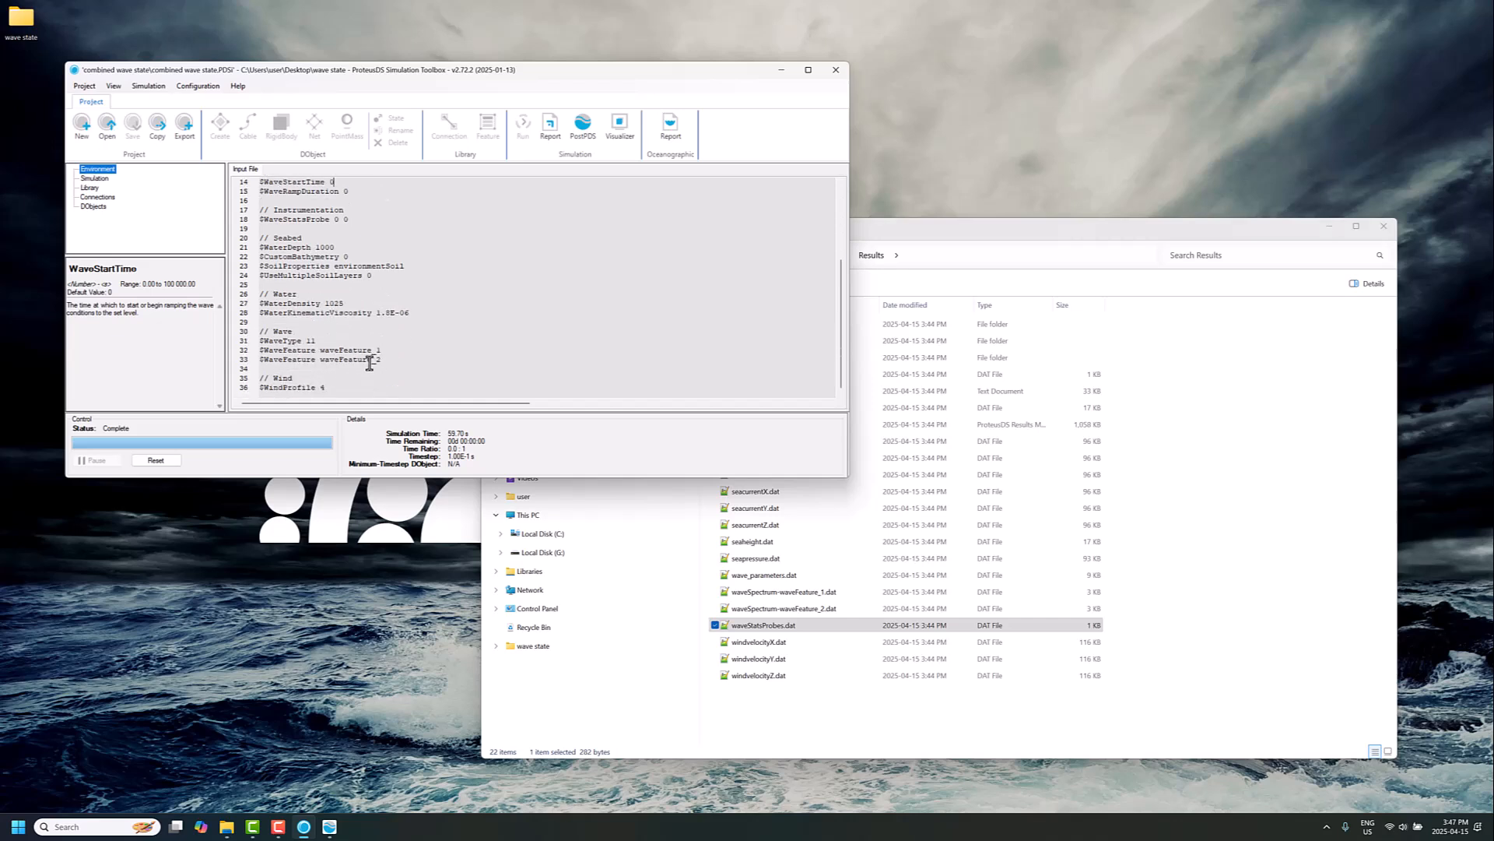